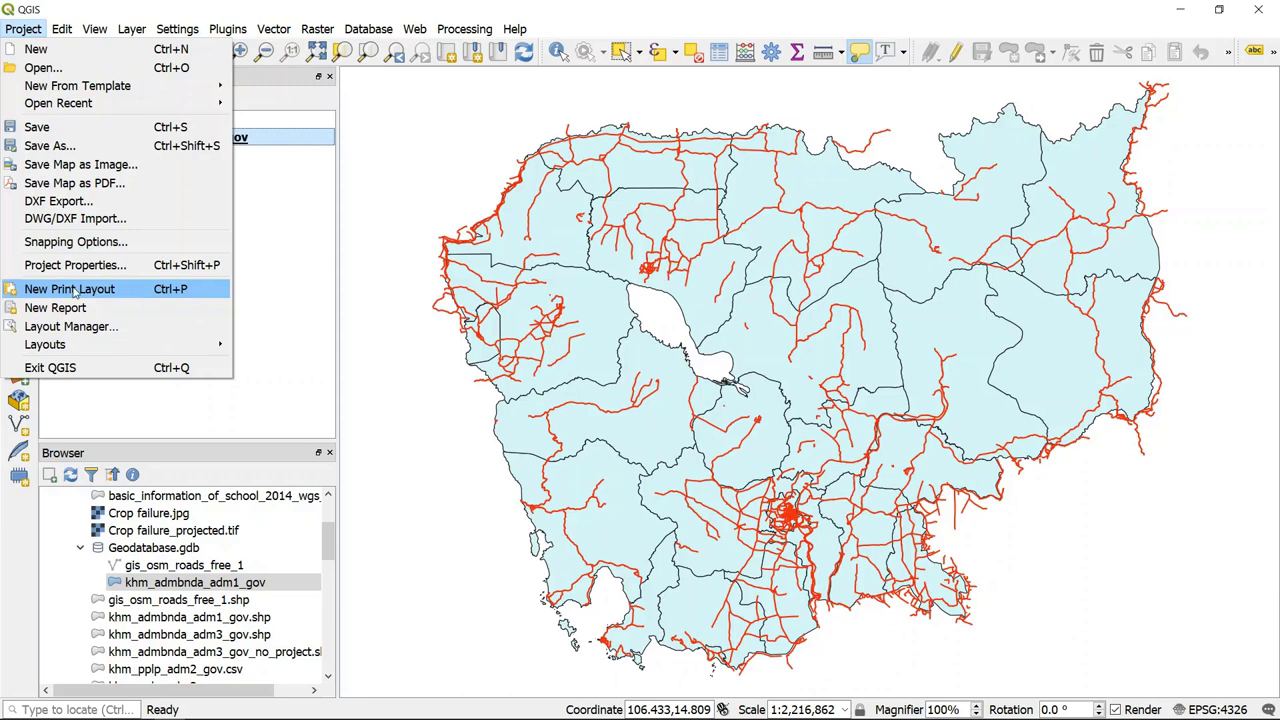
# Create a new print layout titled "Administrative map" and maximize its window.
pyautogui.click(28, 30)
pyautogui.click(29, 31)
pyautogui.click(68, 290)
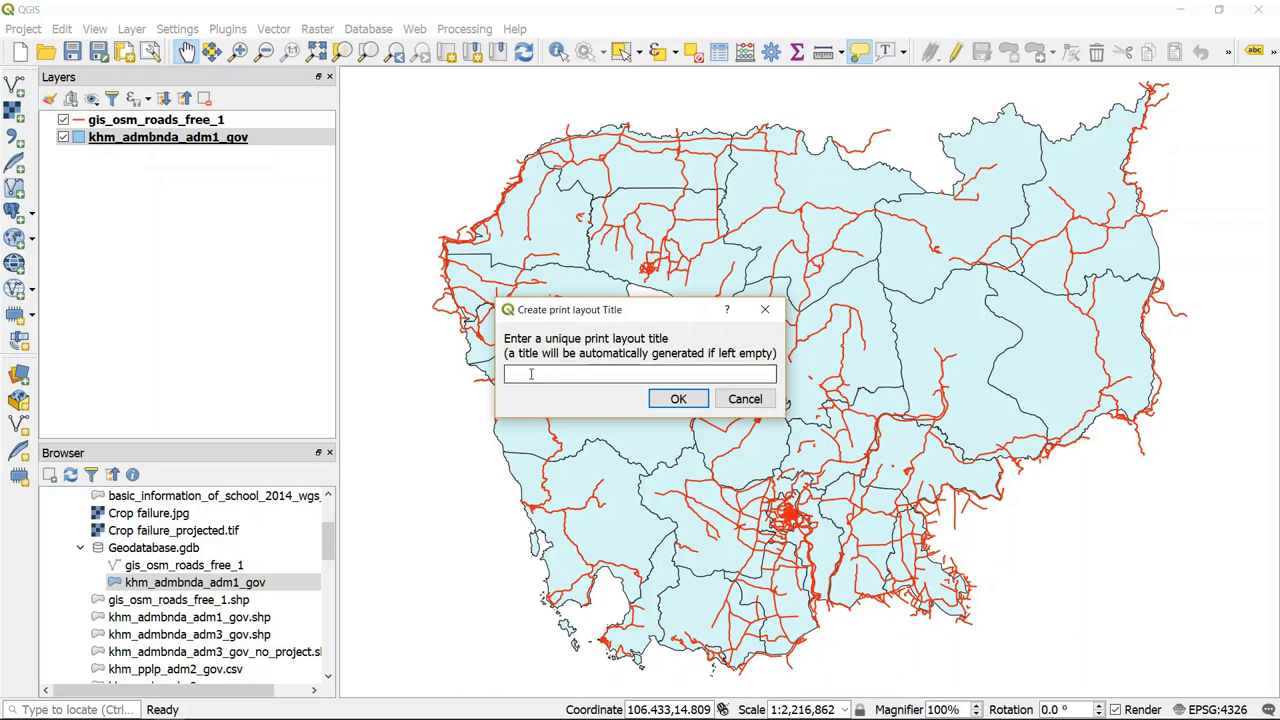
pyautogui.write('Administrative map')
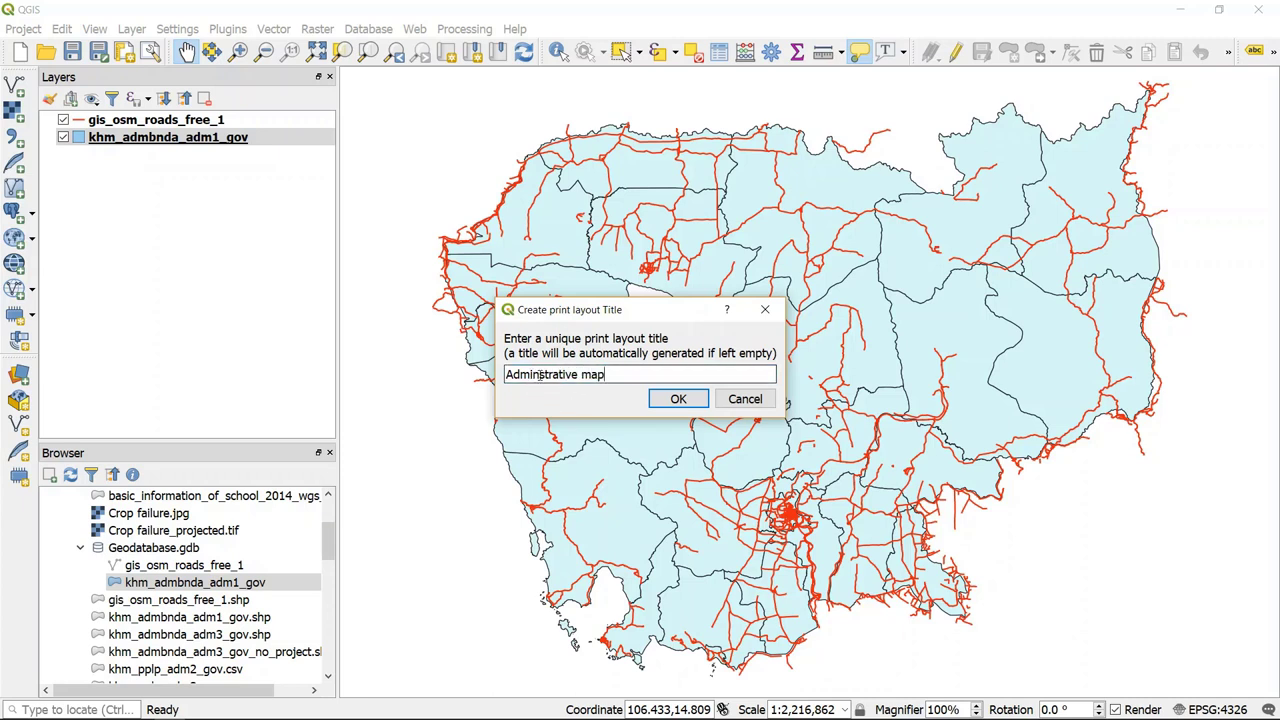
pyautogui.write('i')
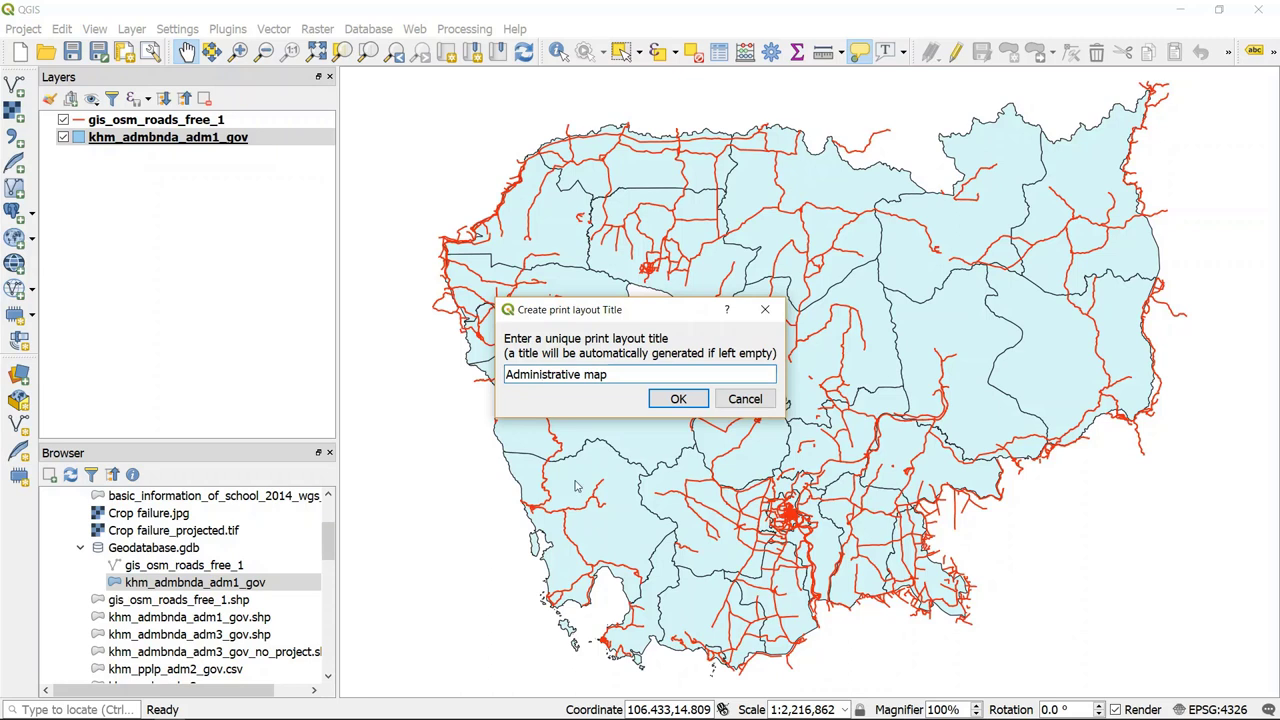
pyautogui.click(678, 399)
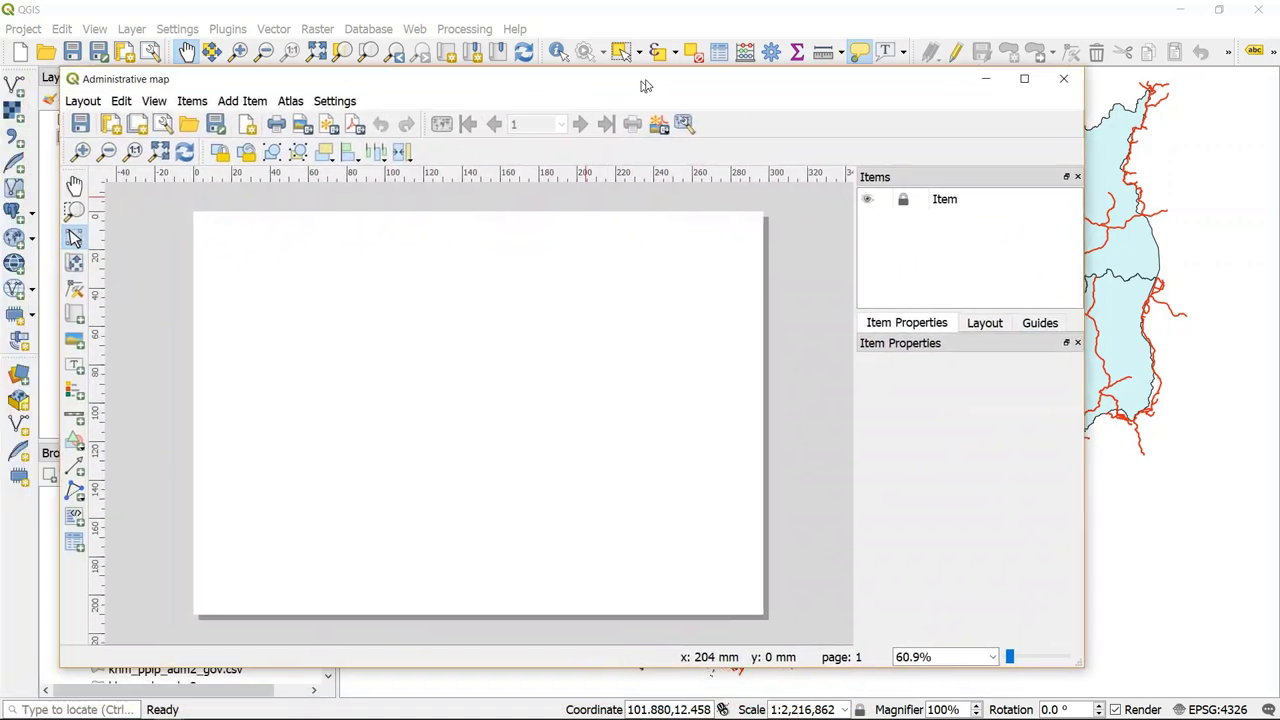
pyautogui.moveTo(674, 72); pyautogui.dragTo(689, 69)
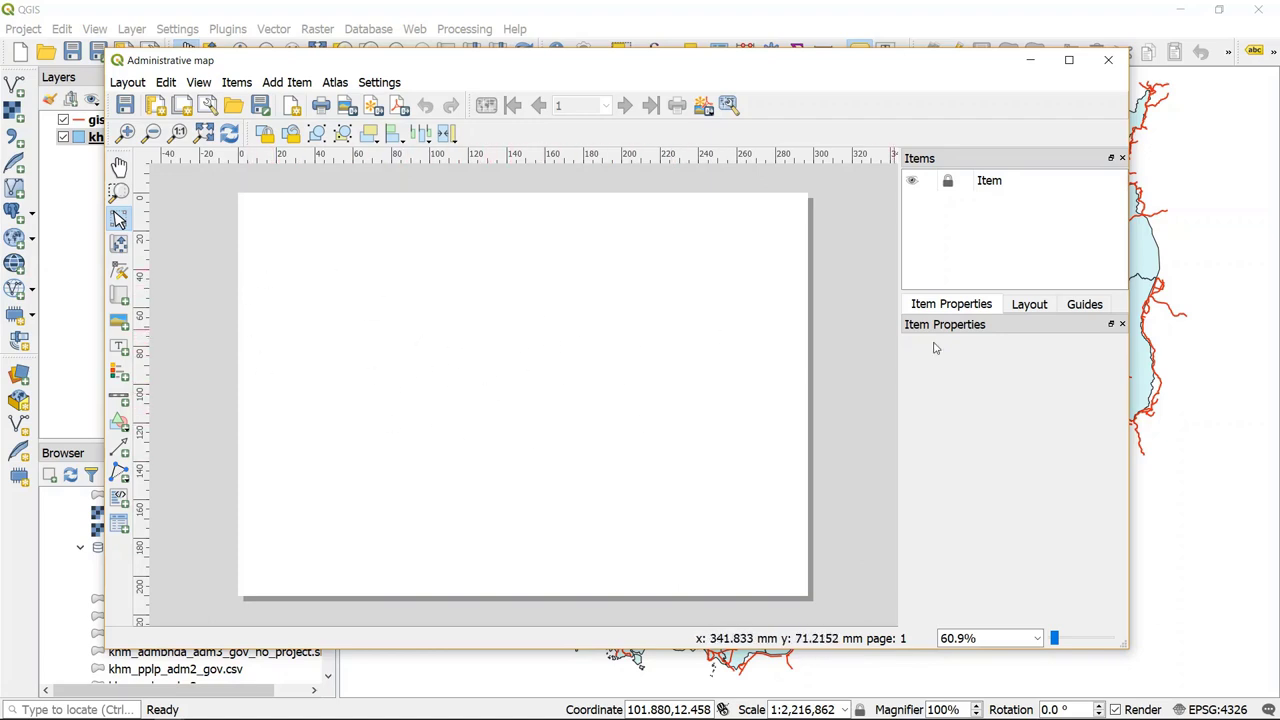
pyautogui.click(1068, 62)
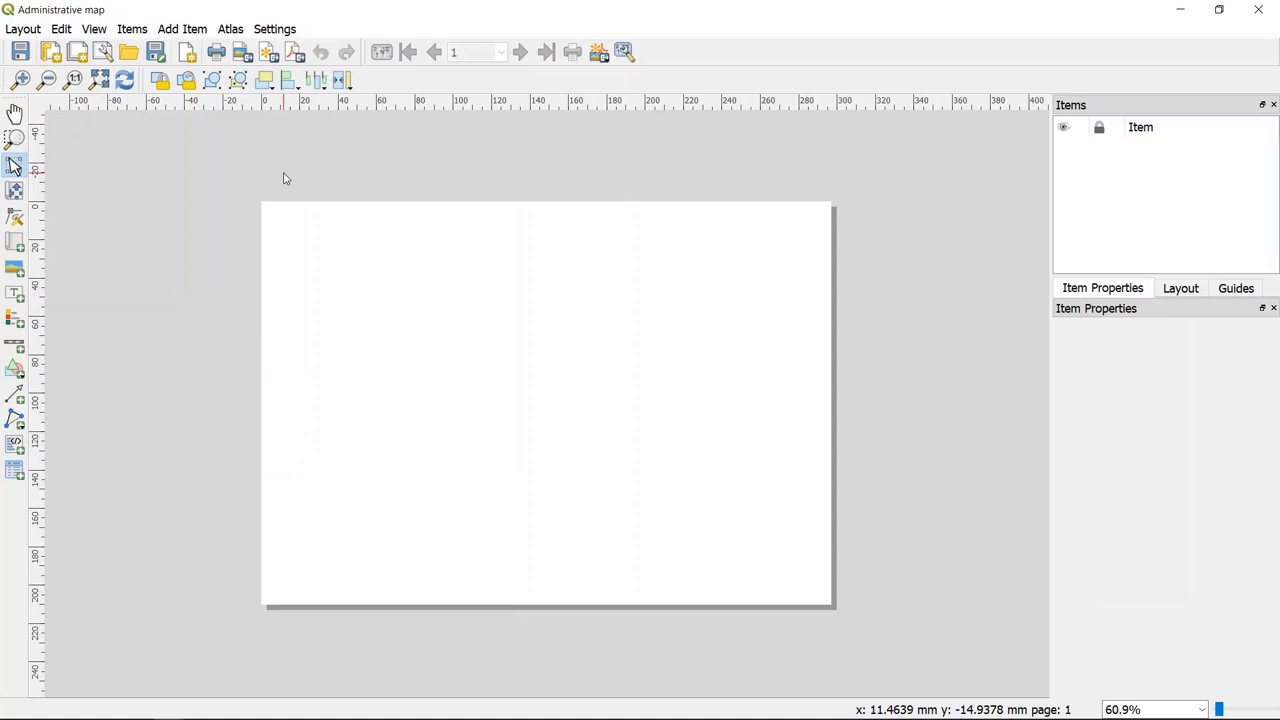
# Accept the page setup with A4 paper, automatically selected source and landscape orientation.
pyautogui.click(30, 31)
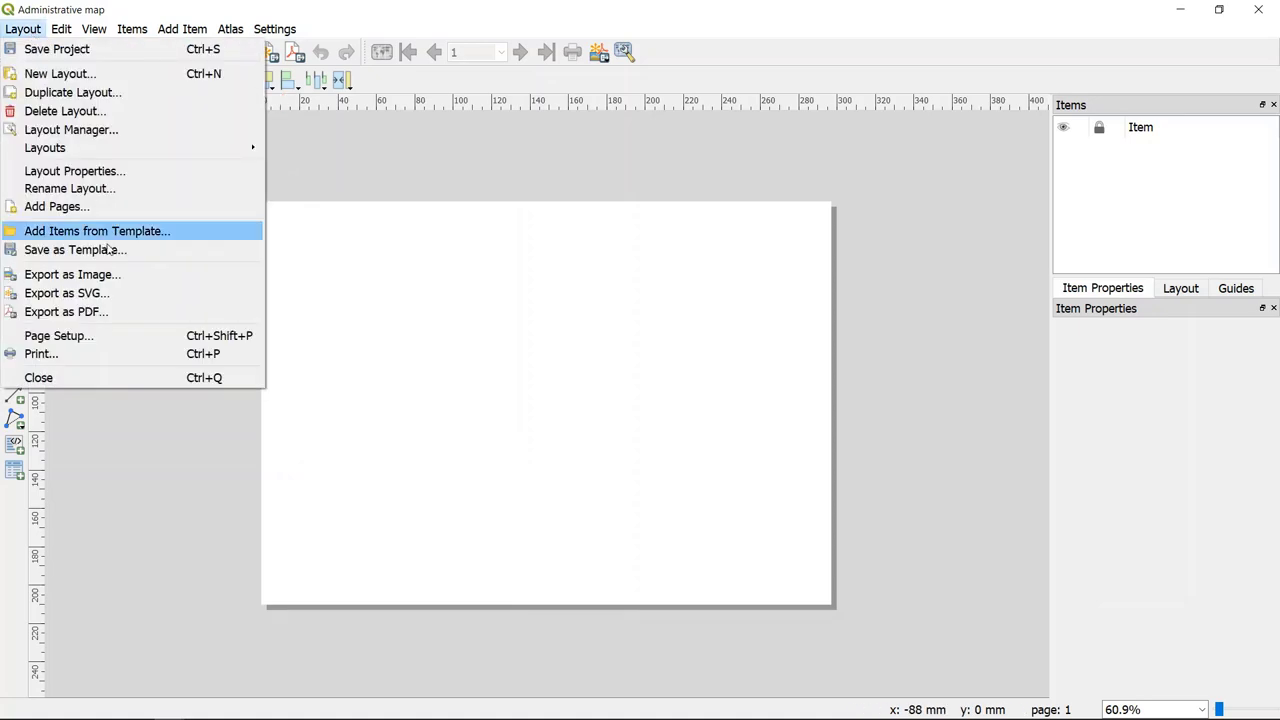
pyautogui.click(125, 345)
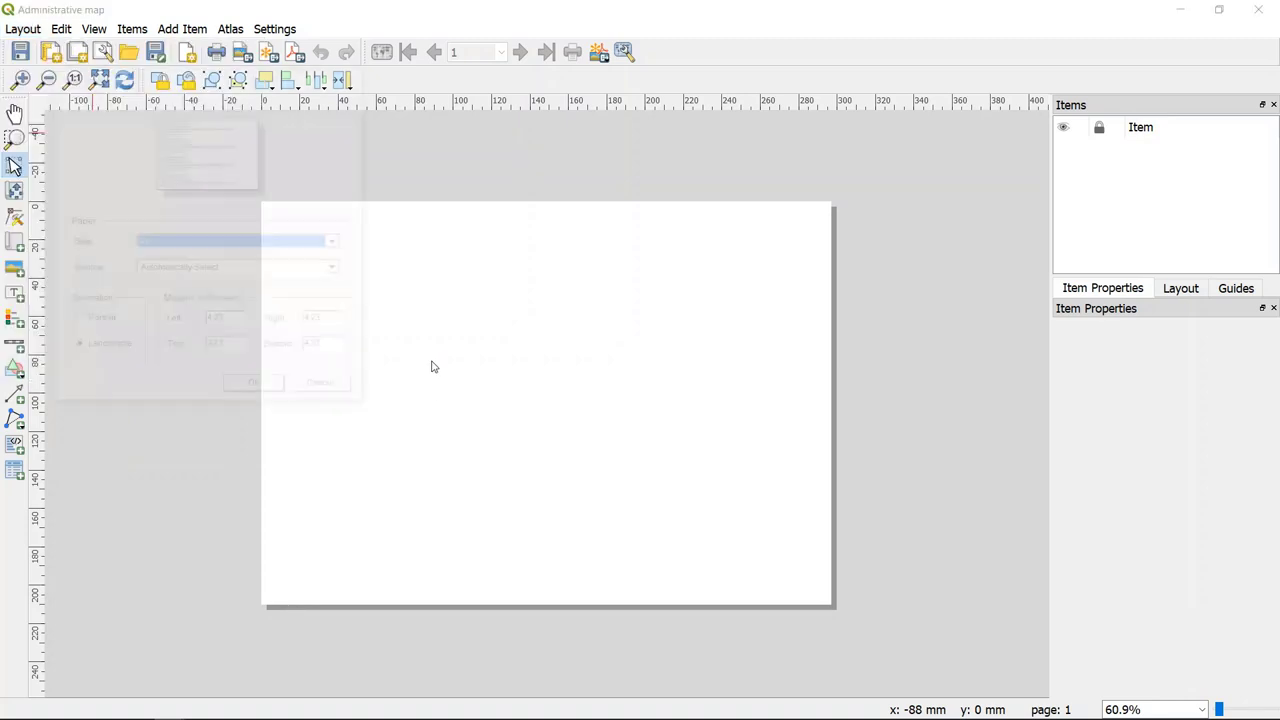
pyautogui.moveTo(283, 74); pyautogui.dragTo(546, 98)
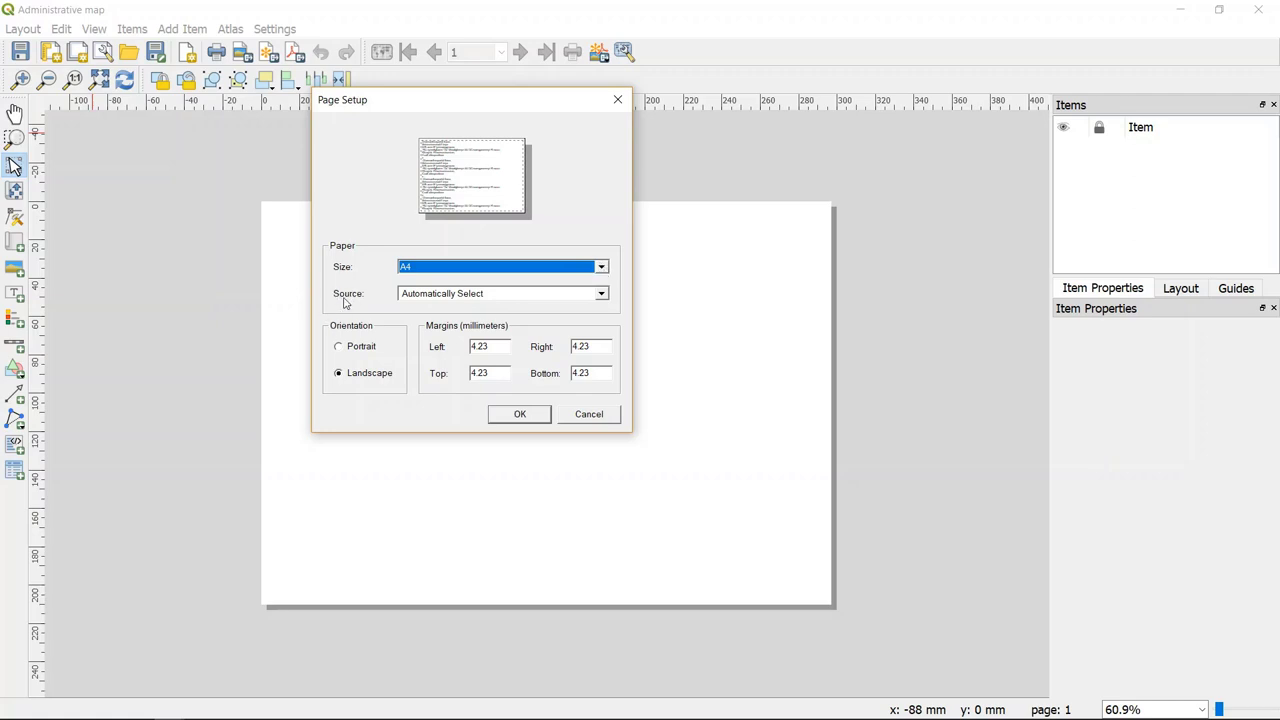
pyautogui.click(601, 294)
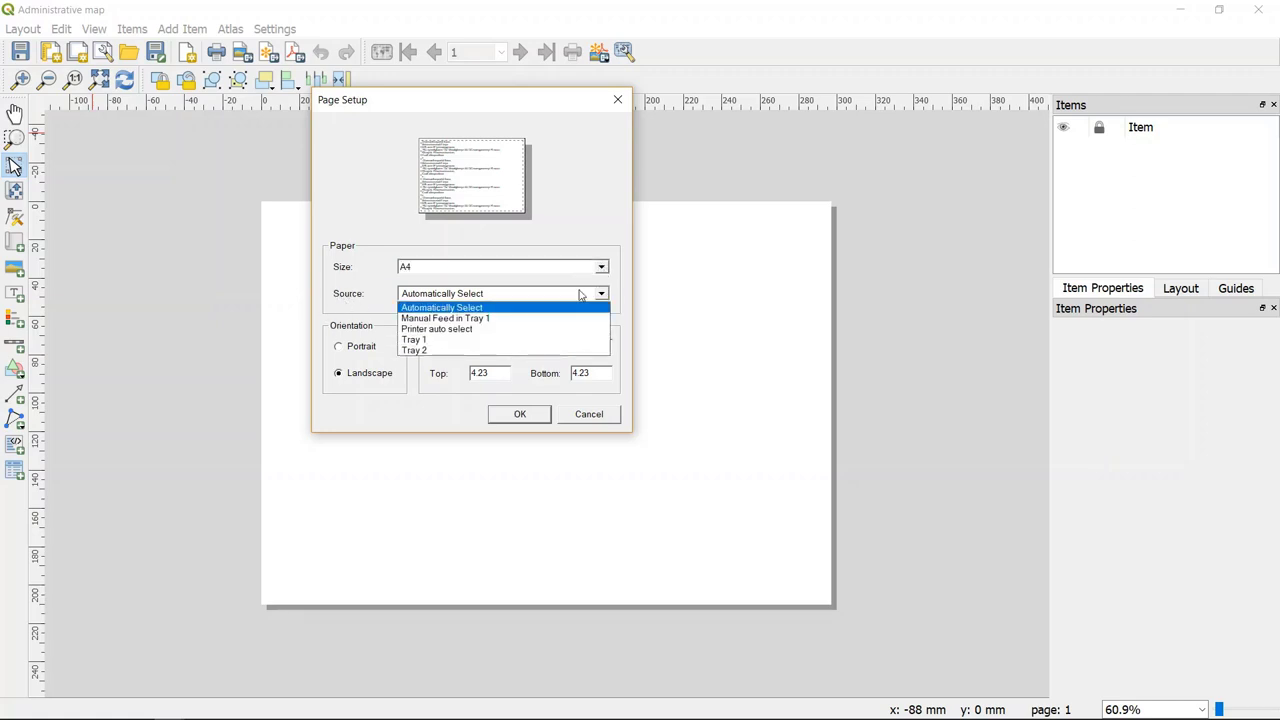
pyautogui.click(364, 298)
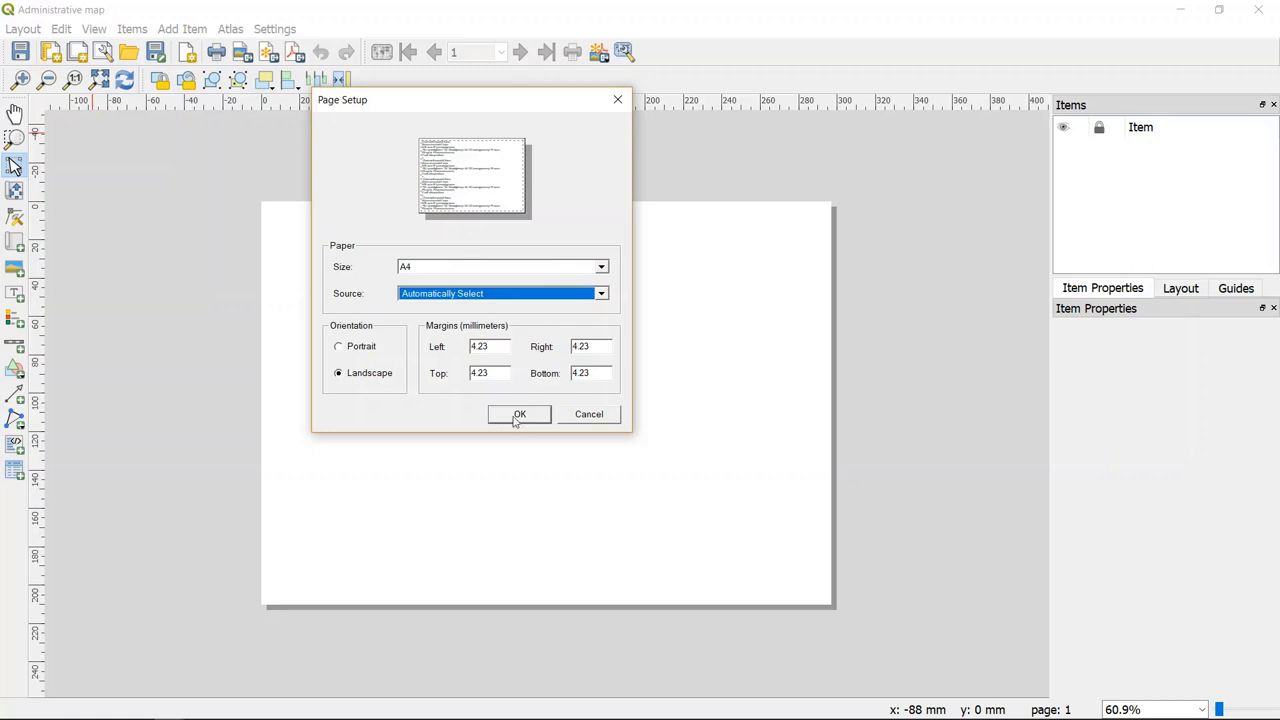
pyautogui.click(519, 416)
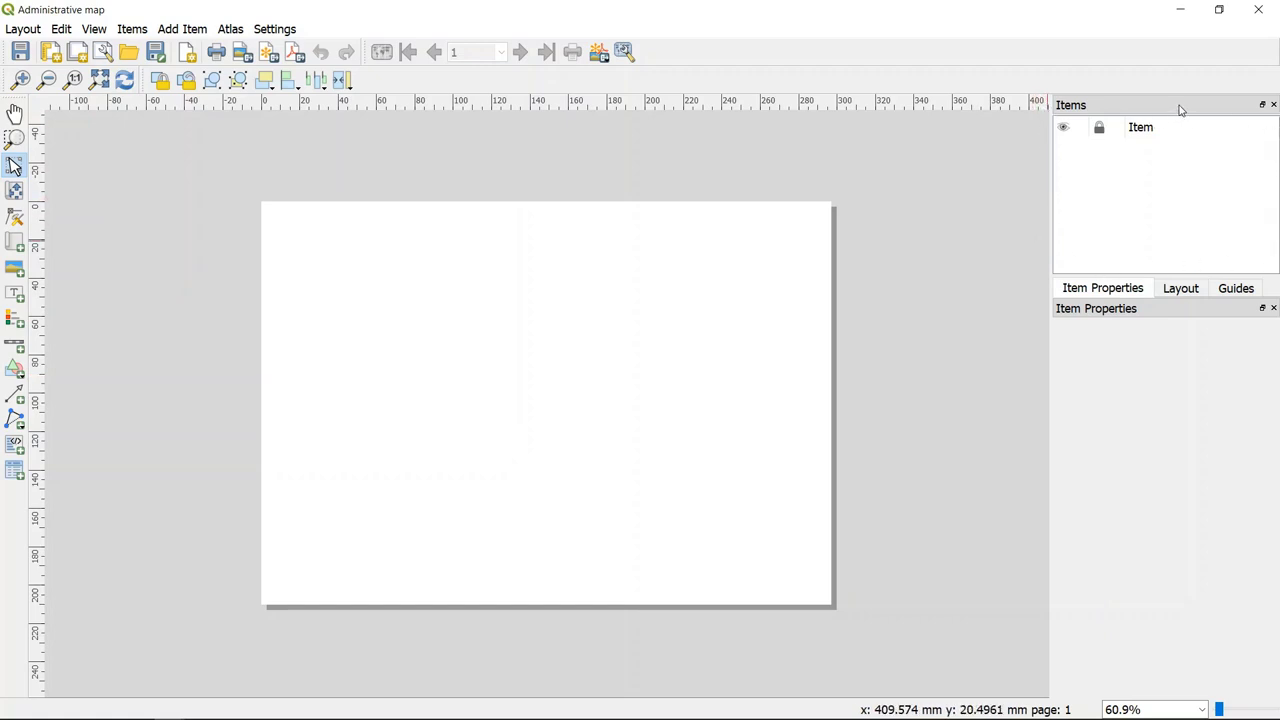
# Float and redock the Items and Item Properties panels, also closing and restoring the Items panel.
pyautogui.moveTo(1180, 110); pyautogui.dragTo(860, 191)
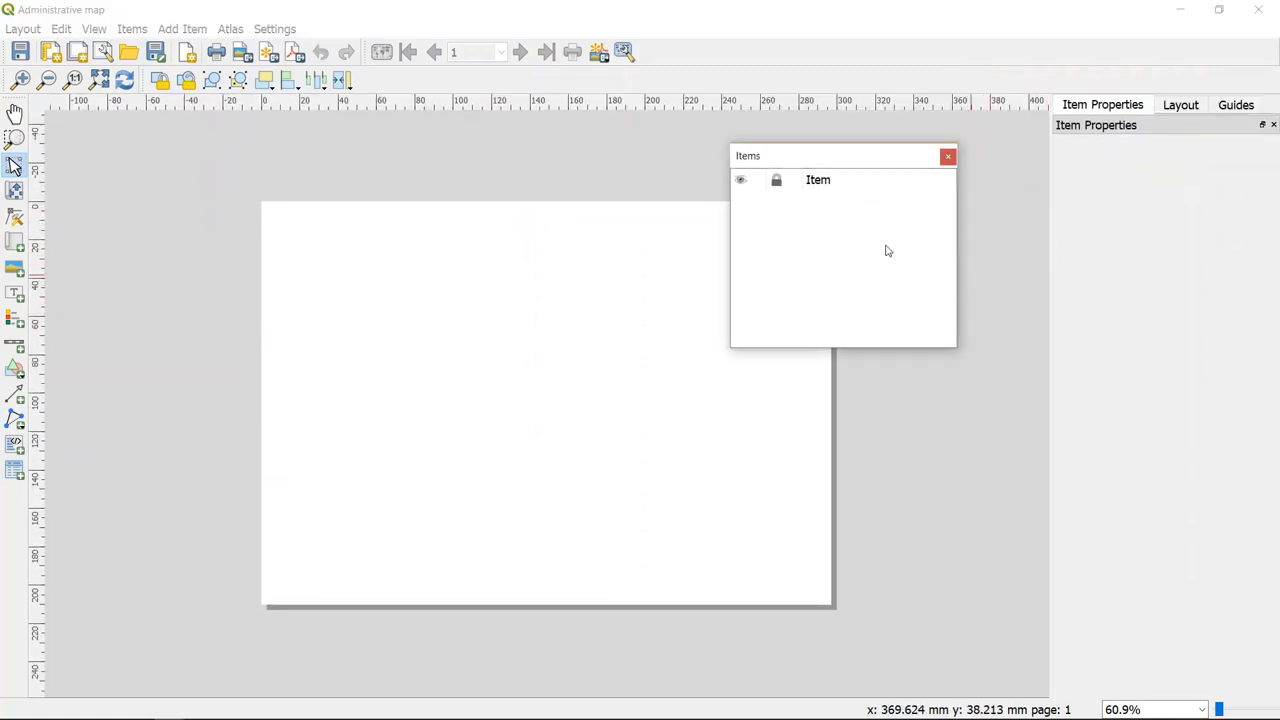
pyautogui.click(948, 156)
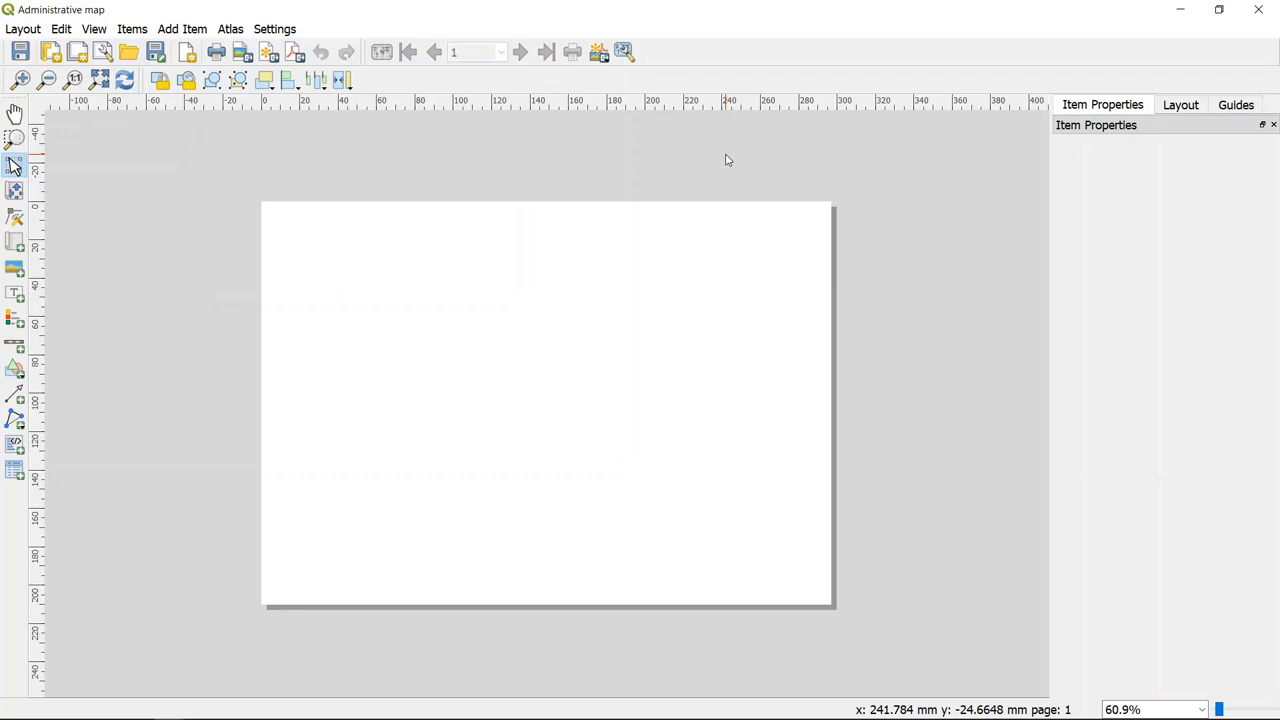
pyautogui.click(91, 30)
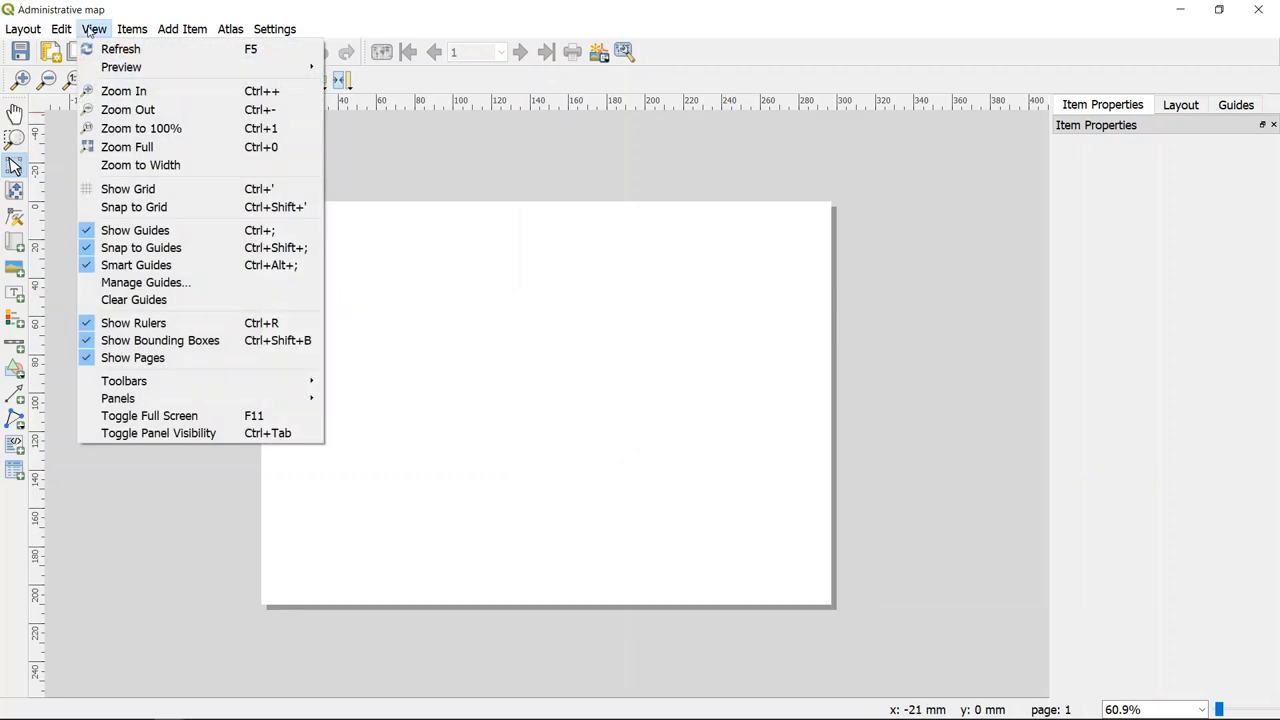
pyautogui.moveTo(174, 398)
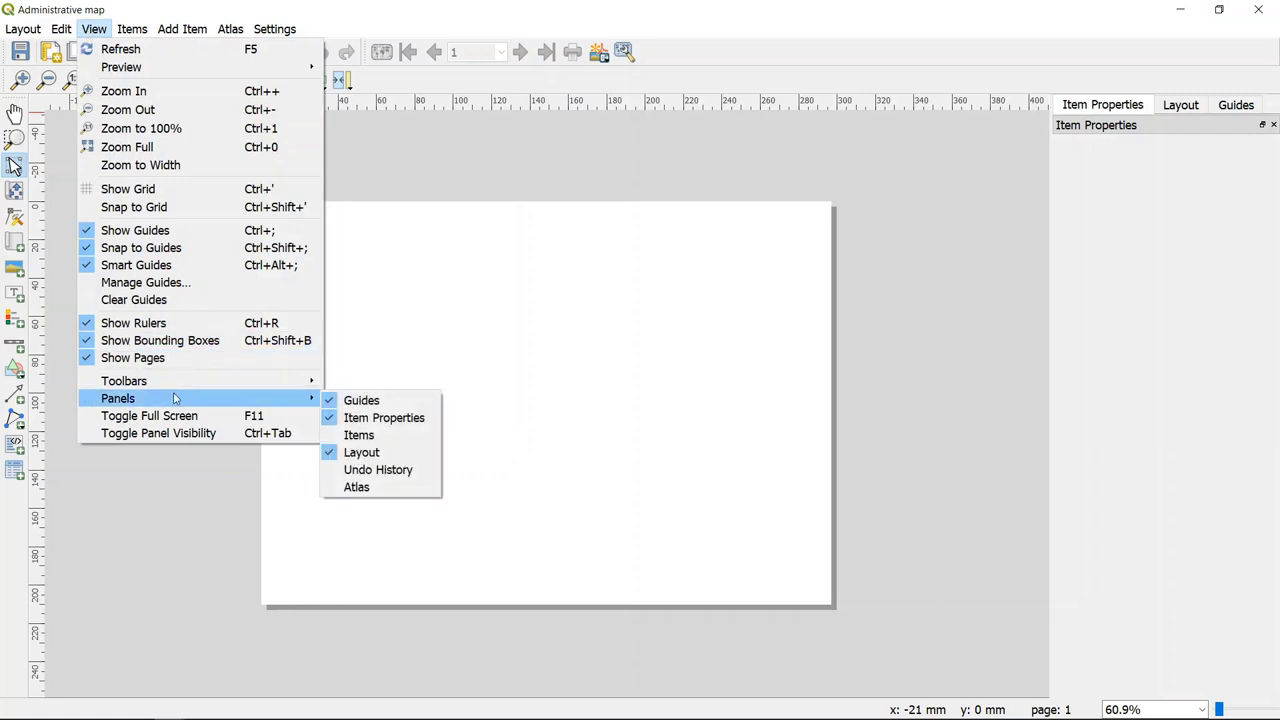
pyautogui.click(397, 441)
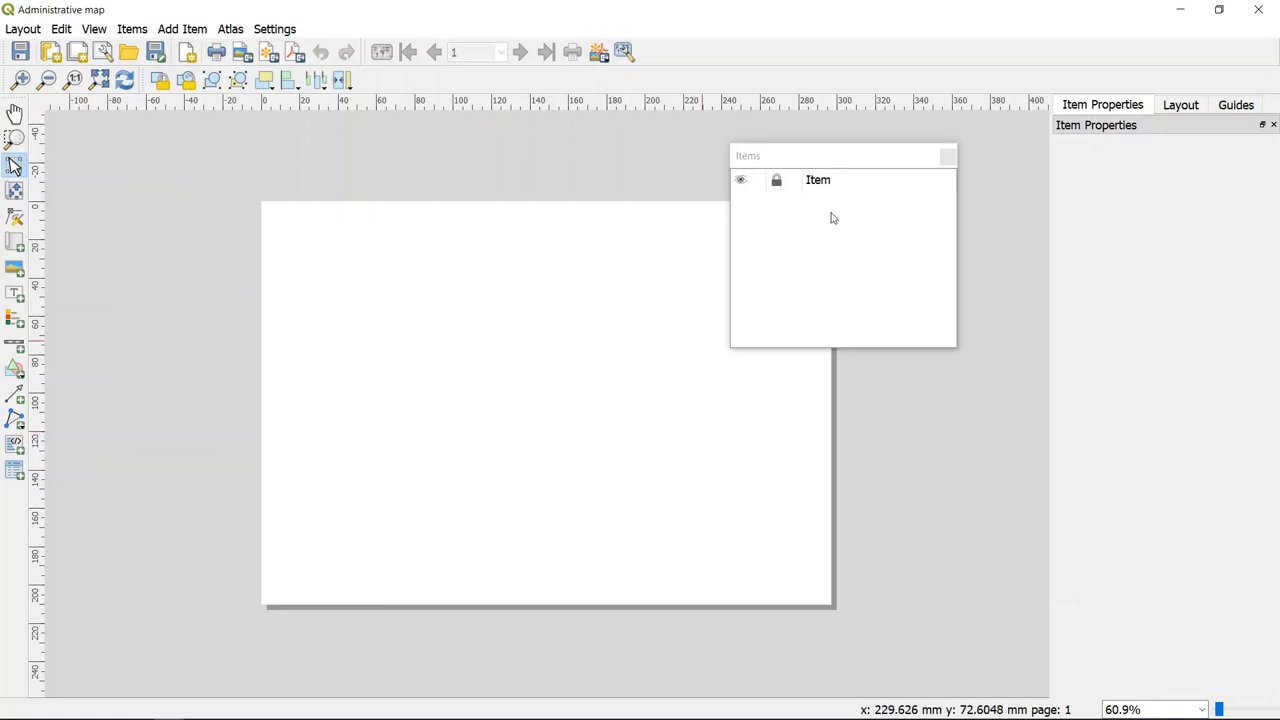
pyautogui.moveTo(820, 163); pyautogui.dragTo(1145, 126)
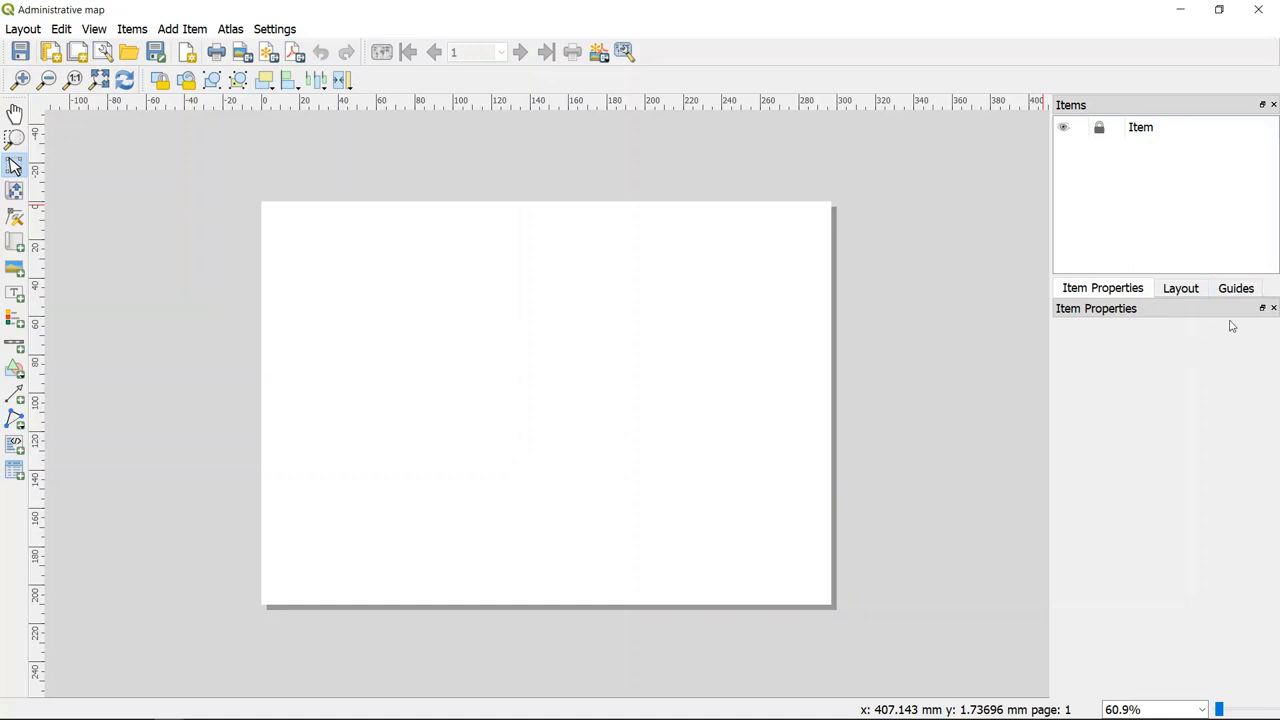
pyautogui.moveTo(1206, 314); pyautogui.dragTo(831, 237)
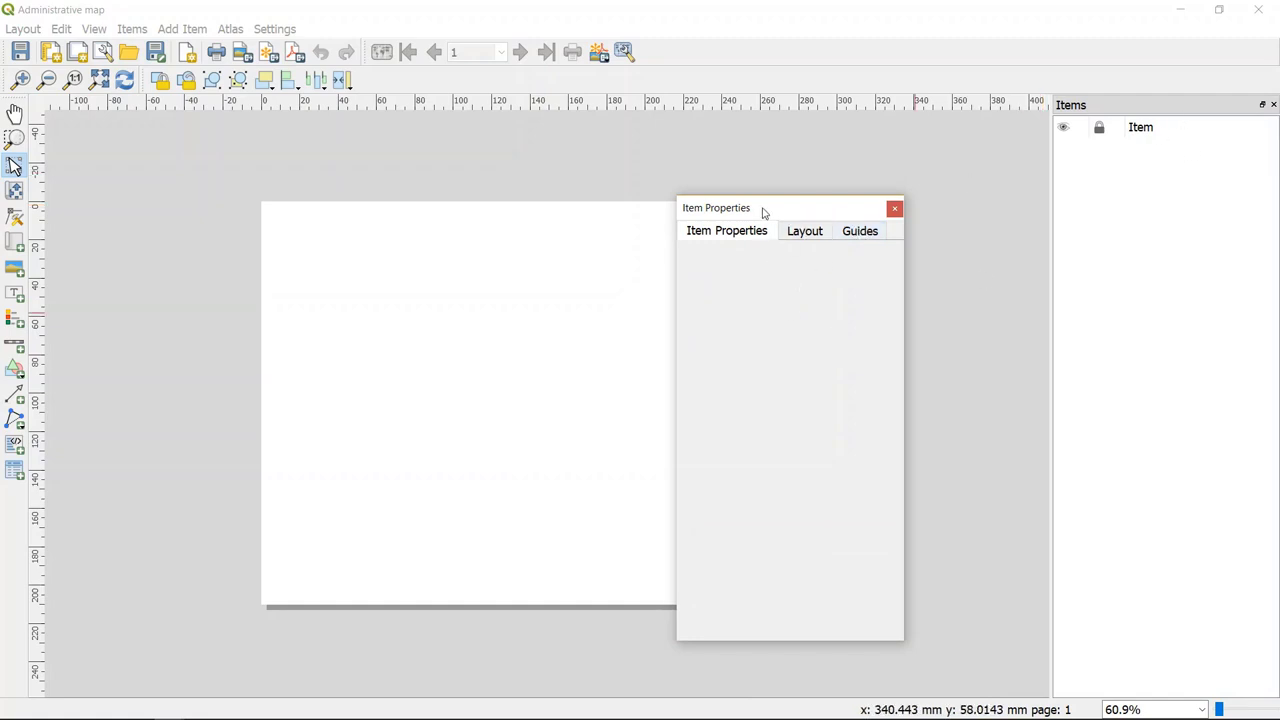
pyautogui.moveTo(759, 213); pyautogui.dragTo(1140, 302)
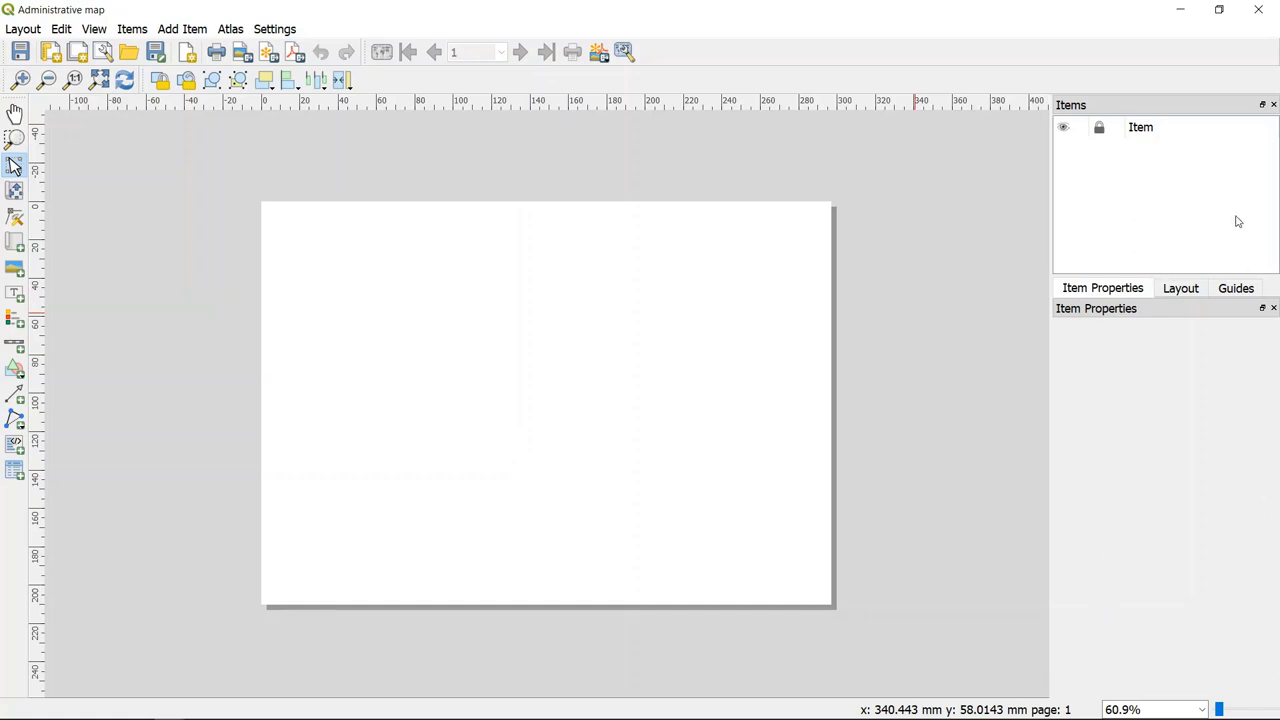
# Examine the layout's general, grid and export settings and the guides for page 1.
pyautogui.click(1180, 289)
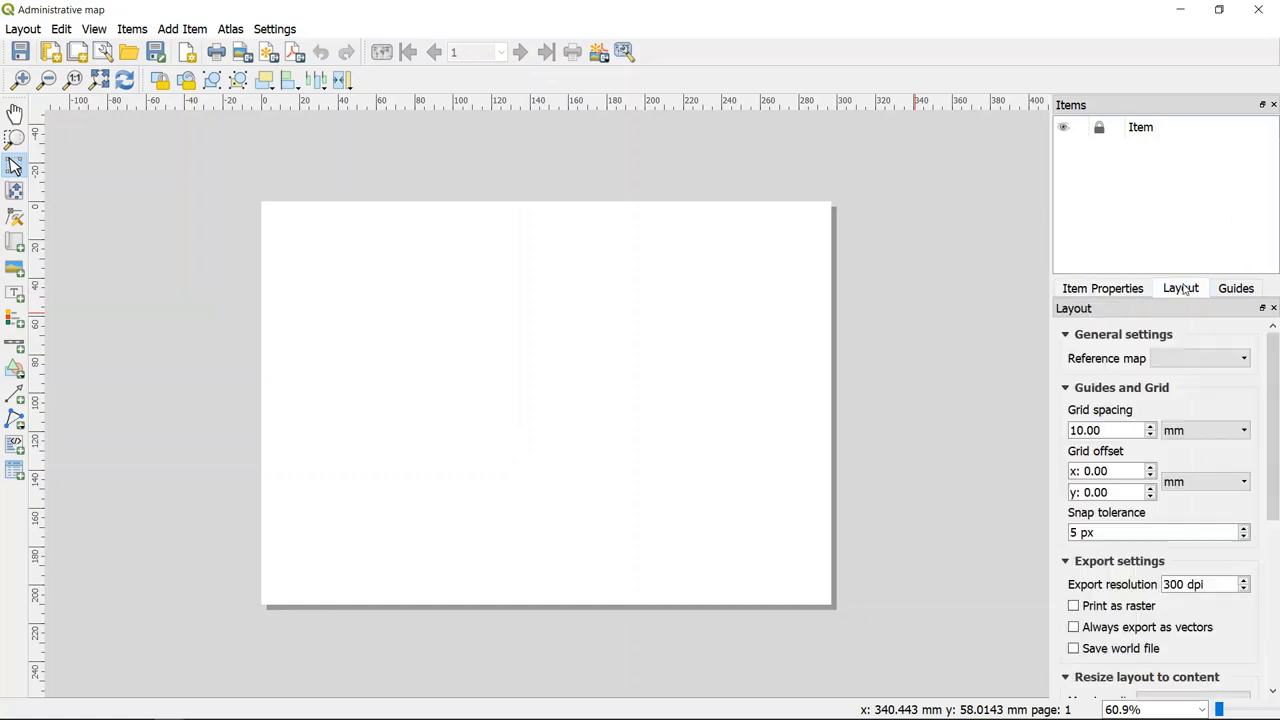
pyautogui.click(1237, 290)
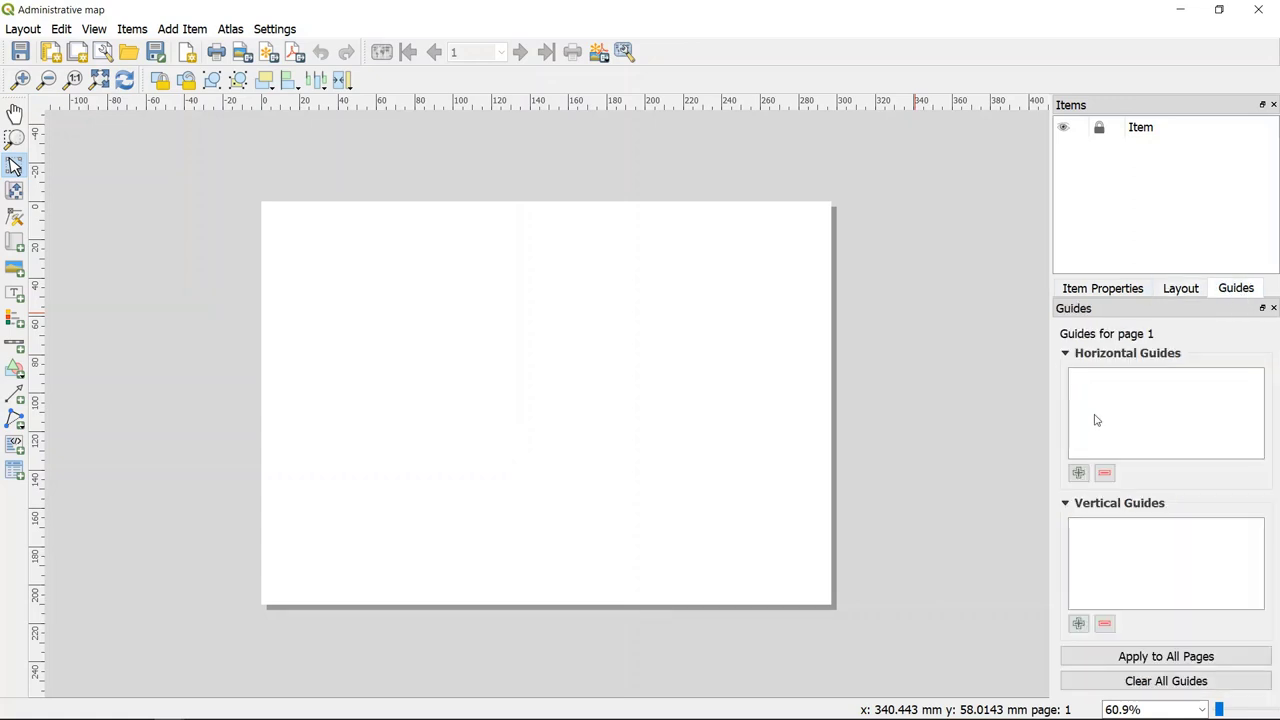
pyautogui.click(1095, 291)
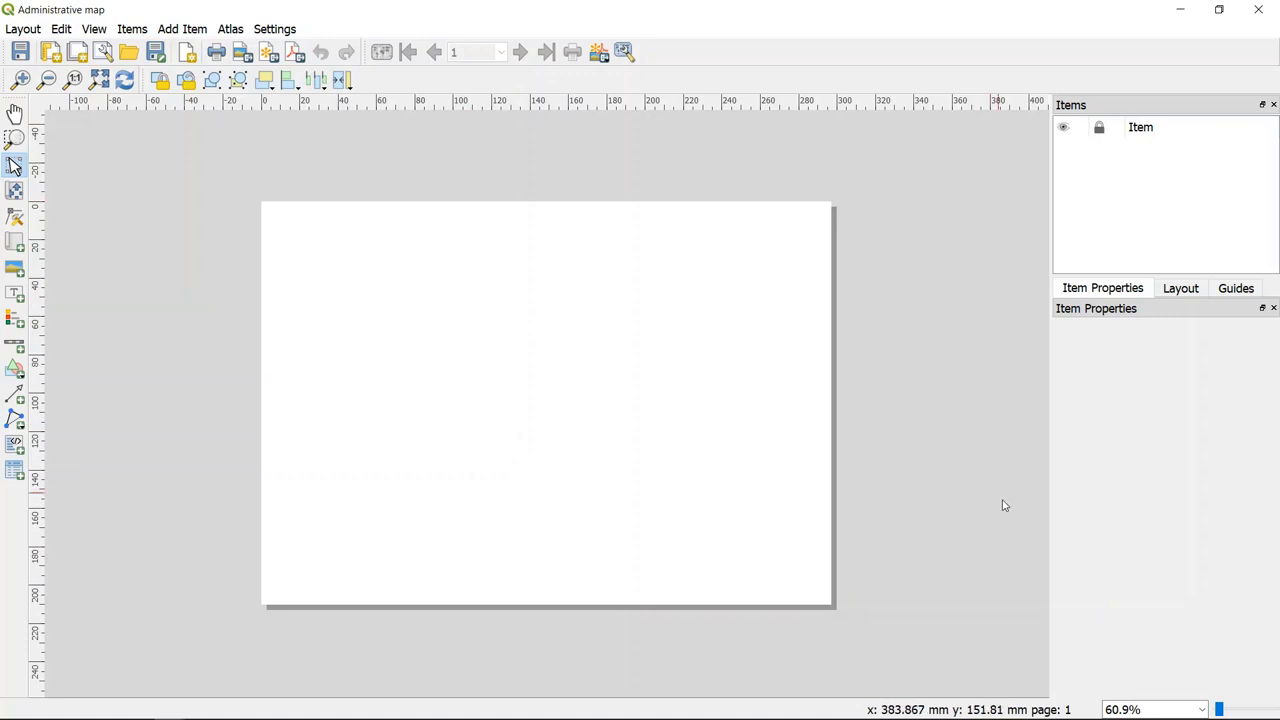
# Try the Fit Layout Width zoom, and fit the whole layout page in the view.
pyautogui.click(1202, 709)
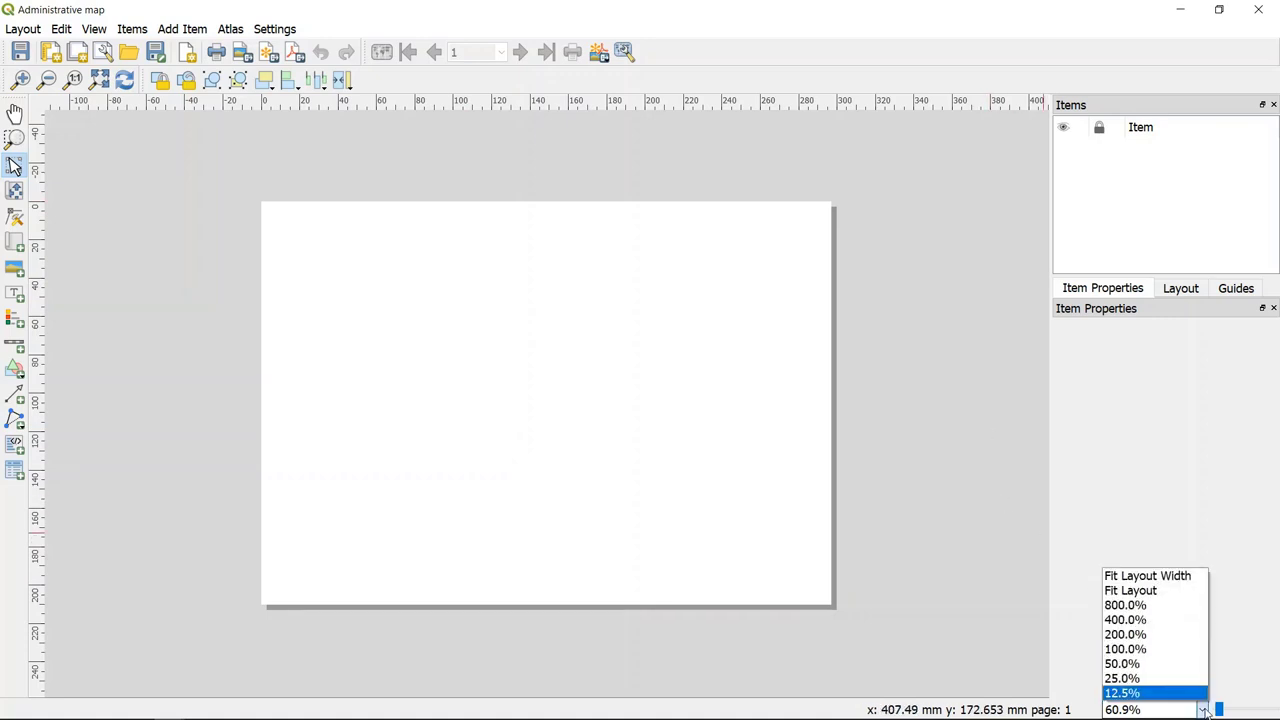
pyautogui.click(1172, 577)
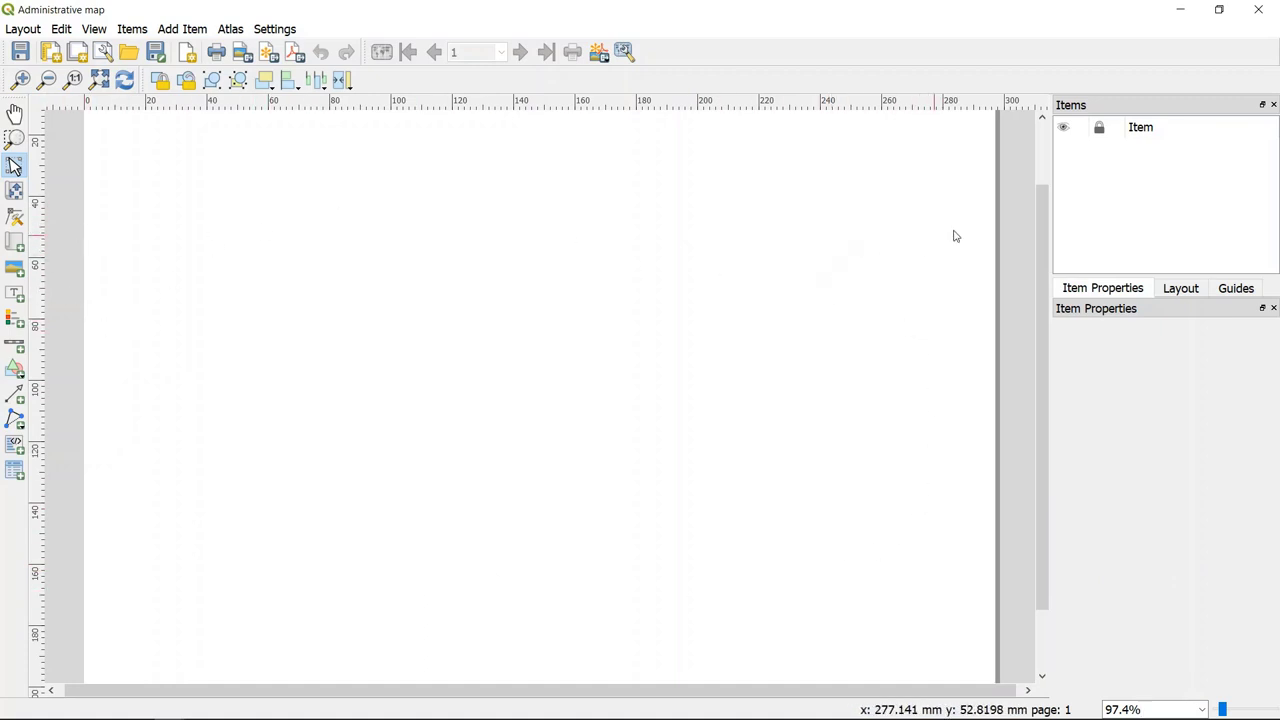
pyautogui.click(1203, 709)
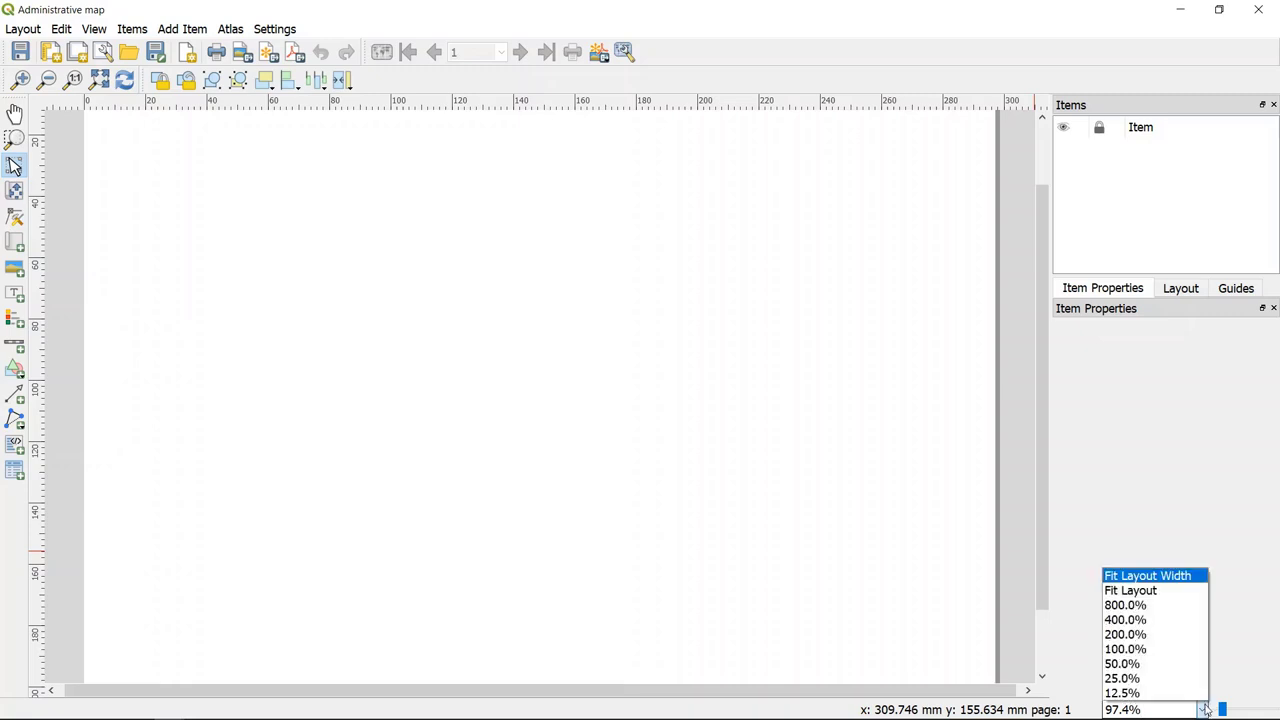
pyautogui.click(1157, 592)
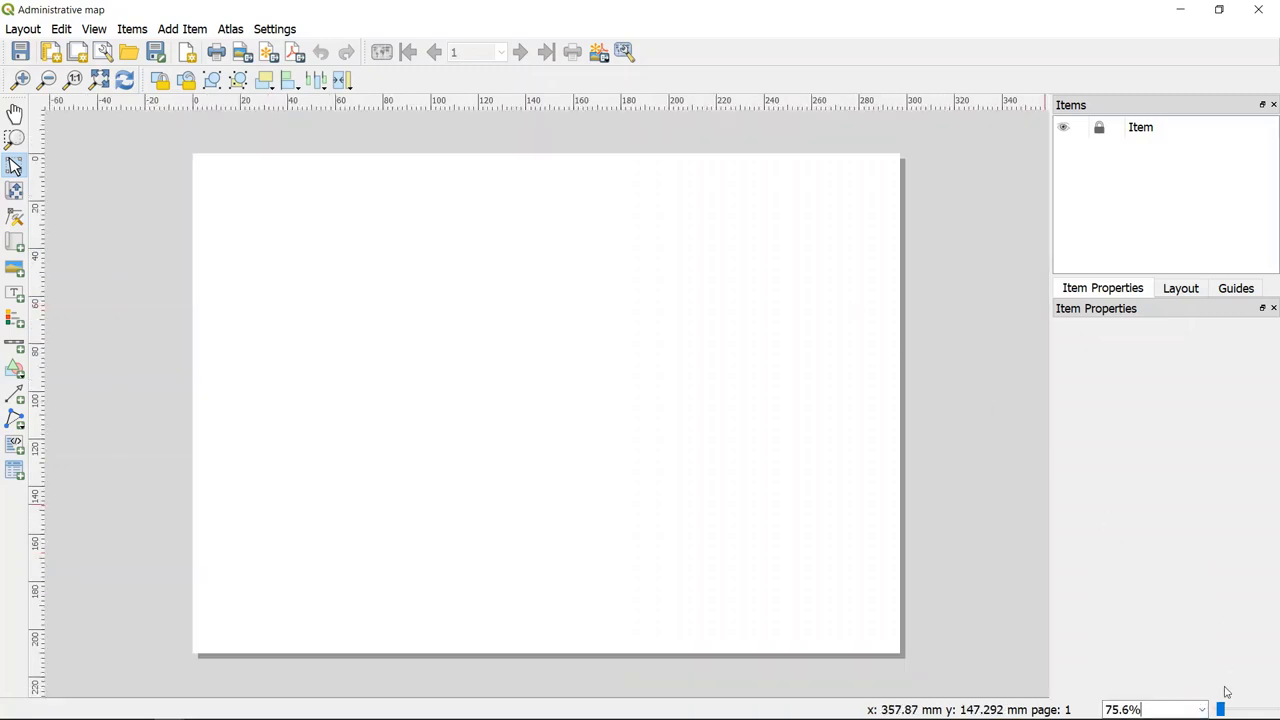
pyautogui.click(1201, 709)
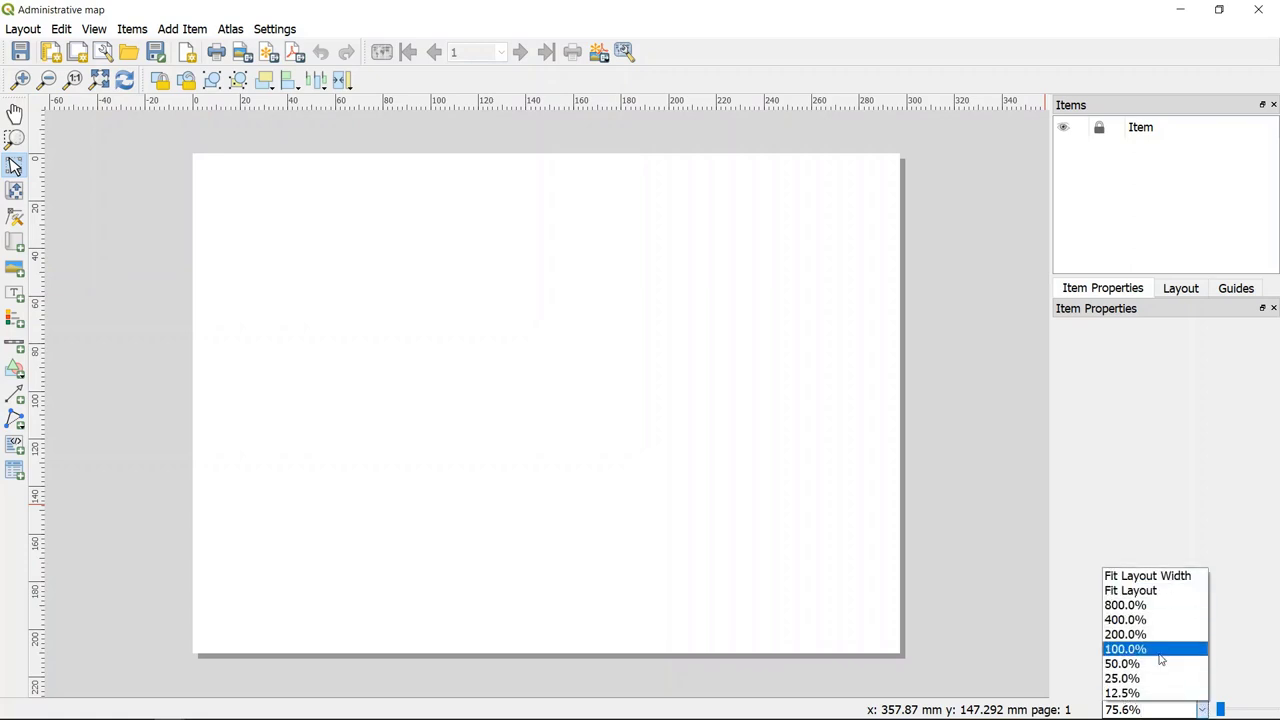
pyautogui.click(975, 358)
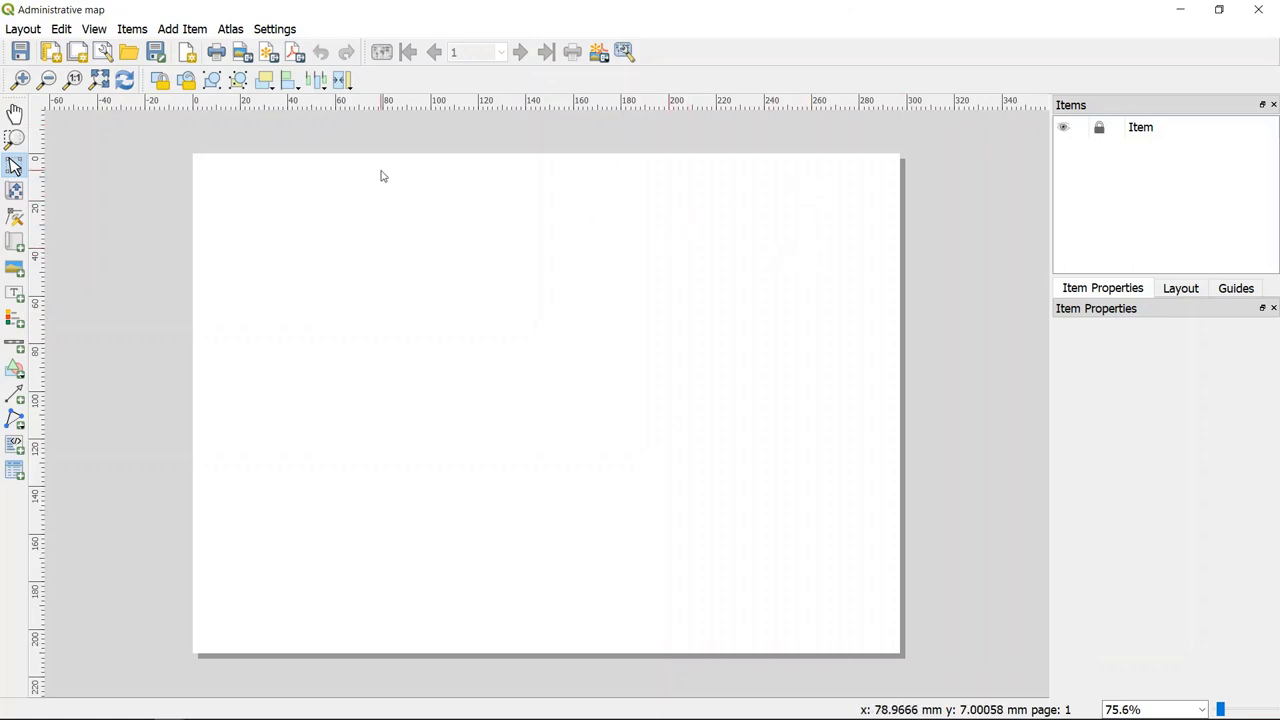
# Add a map item over most of the page, starting about 11 mm from its left edge and 8 mm from its top, leaving a strip free on the right.
pyautogui.click(194, 32)
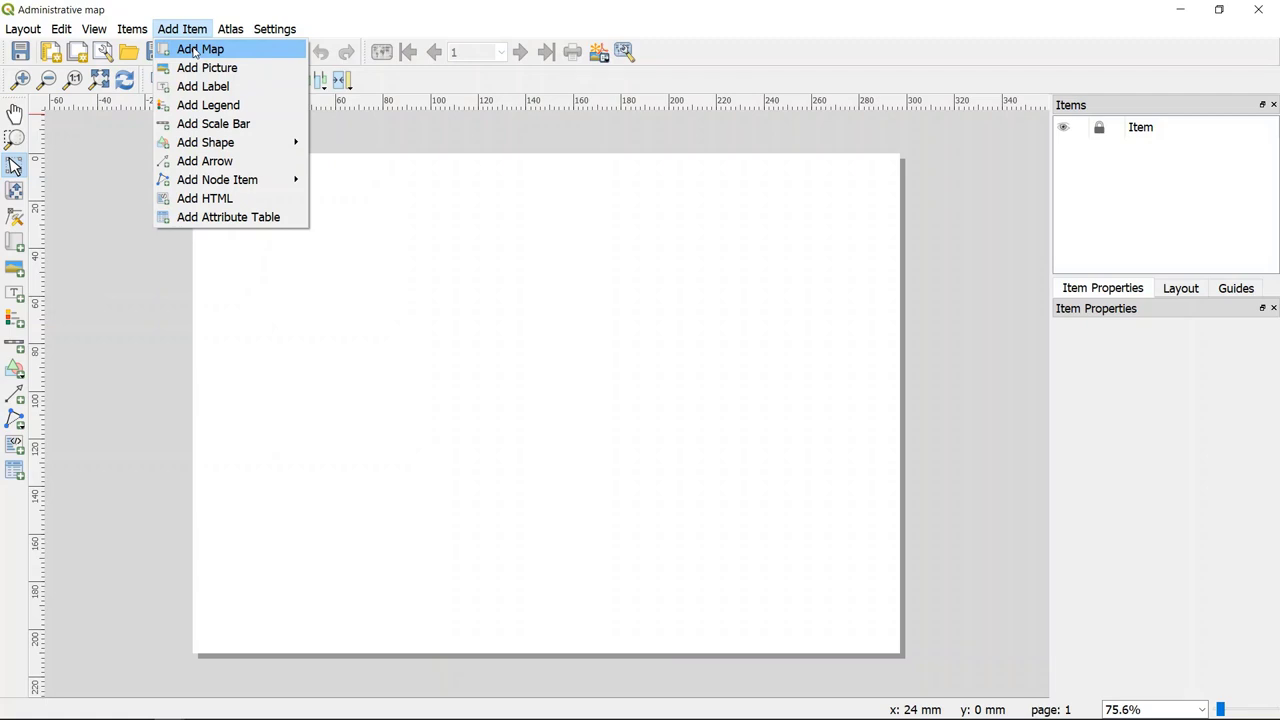
pyautogui.click(196, 51)
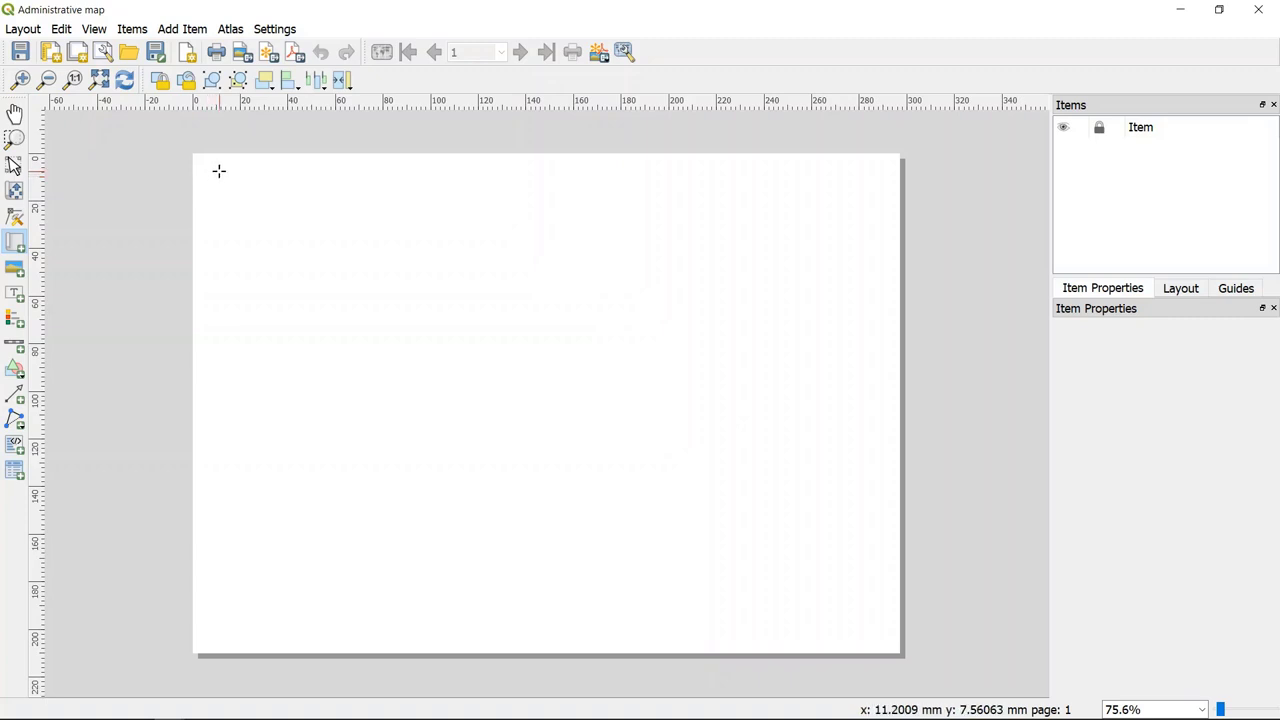
pyautogui.moveTo(219, 171)
pyautogui.mouseDown()
pyautogui.moveTo(670, 533)
pyautogui.moveTo(814, 629)
pyautogui.moveTo(863, 638)
pyautogui.moveTo(753, 628)
pyautogui.moveTo(793, 633)
pyautogui.mouseUp()
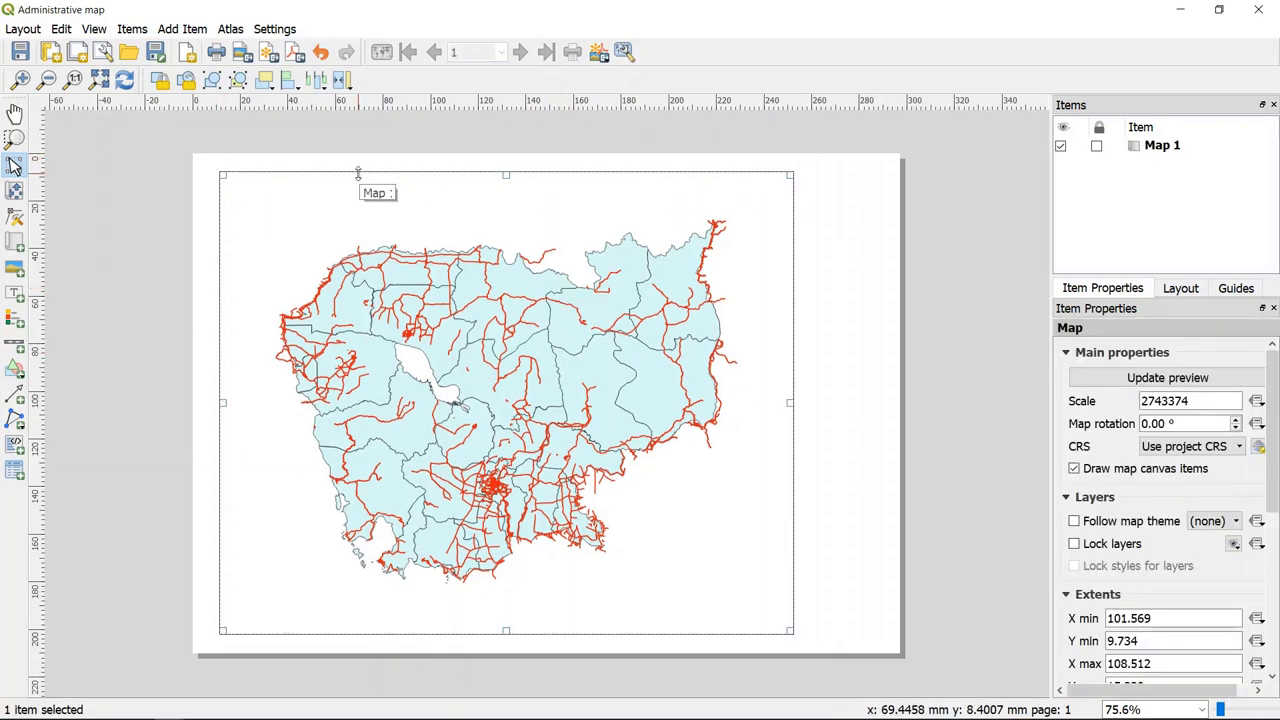
pyautogui.click(215, 257)
pyautogui.click(370, 273)
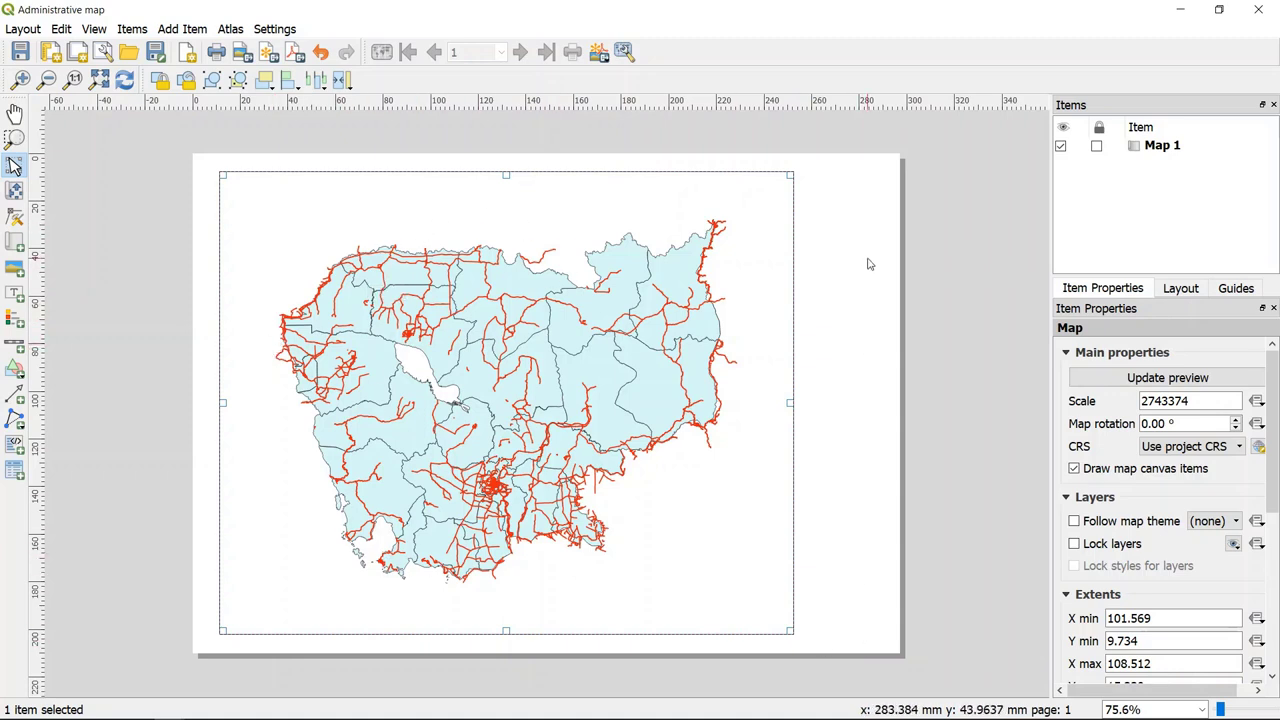
# Hide the Map 1 item on the layout page and show it again.
pyautogui.click(1165, 147)
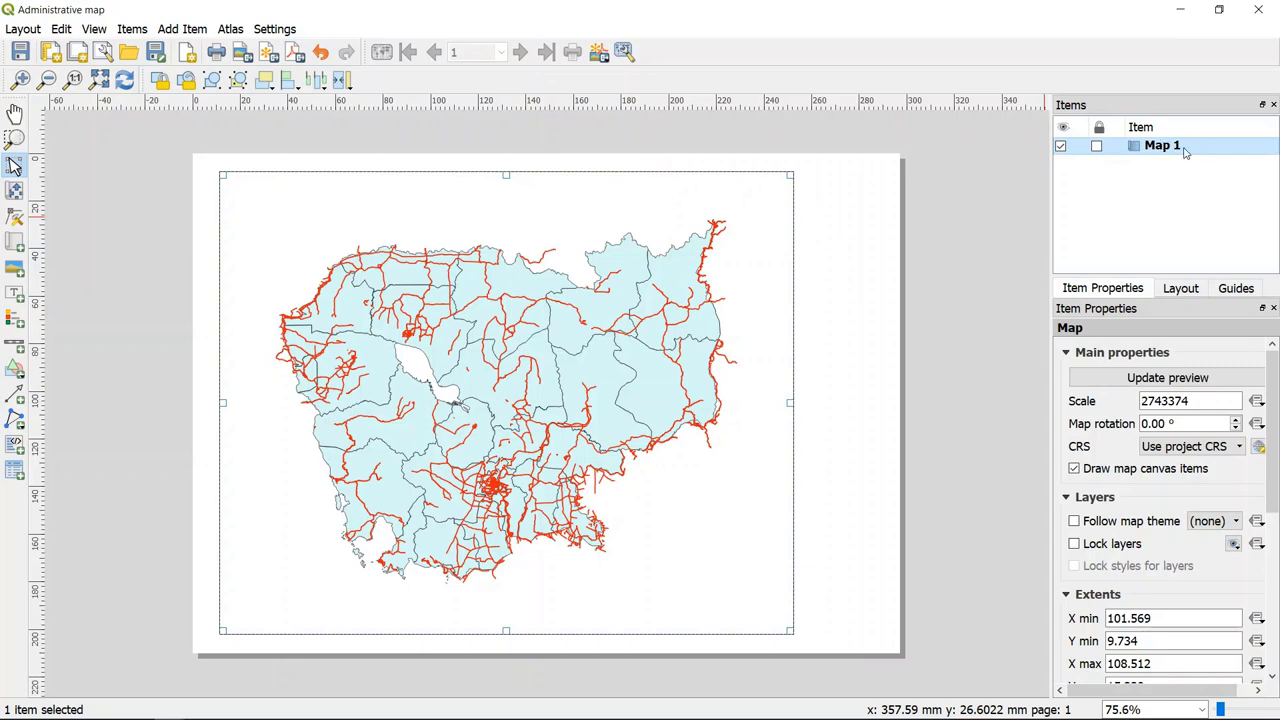
pyautogui.click(1061, 147)
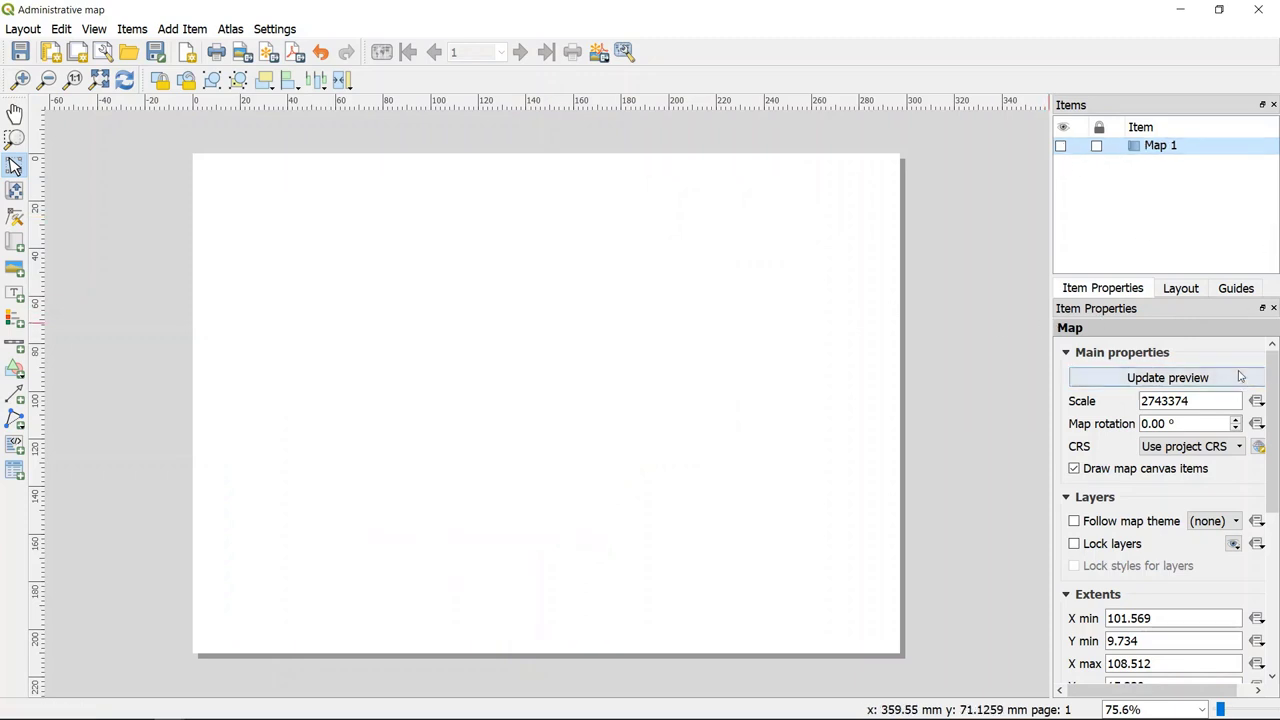
pyautogui.click(1062, 147)
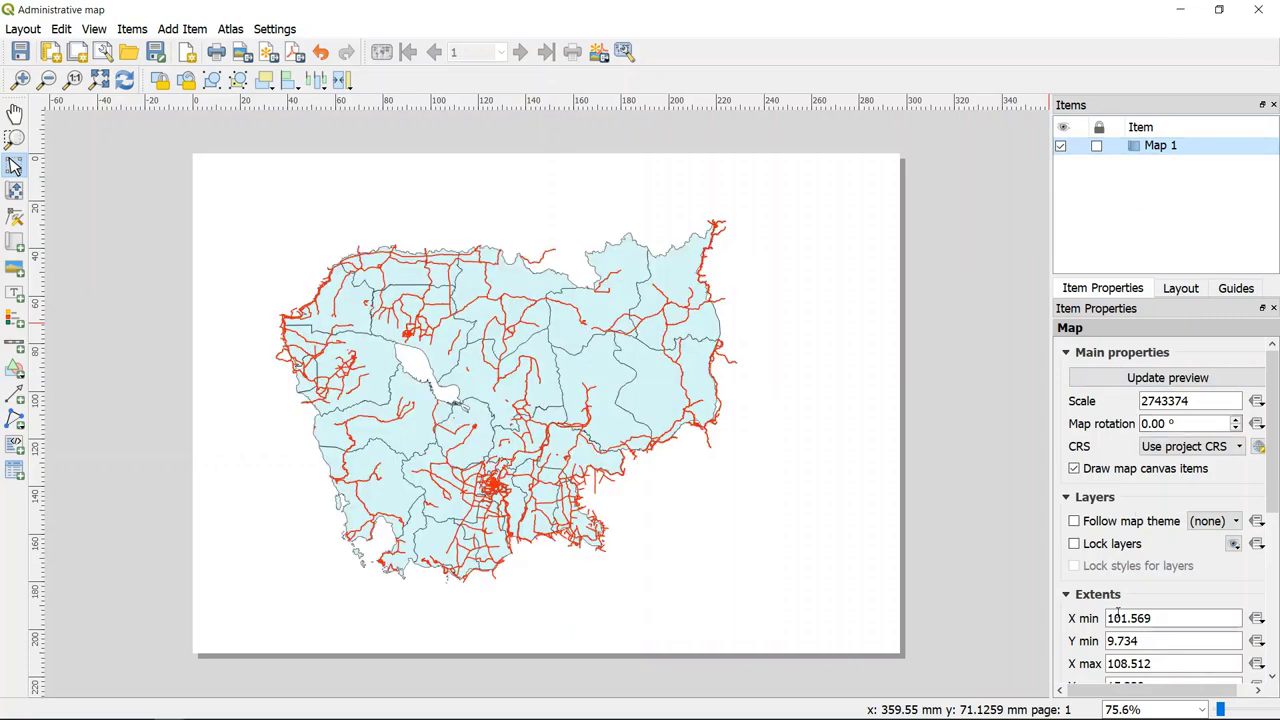
# Undock the map's Item Properties and enlarge the floating panel in width and height to expose more settings.
pyautogui.click(1152, 384)
pyautogui.moveTo(1160, 310); pyautogui.dragTo(571, 174)
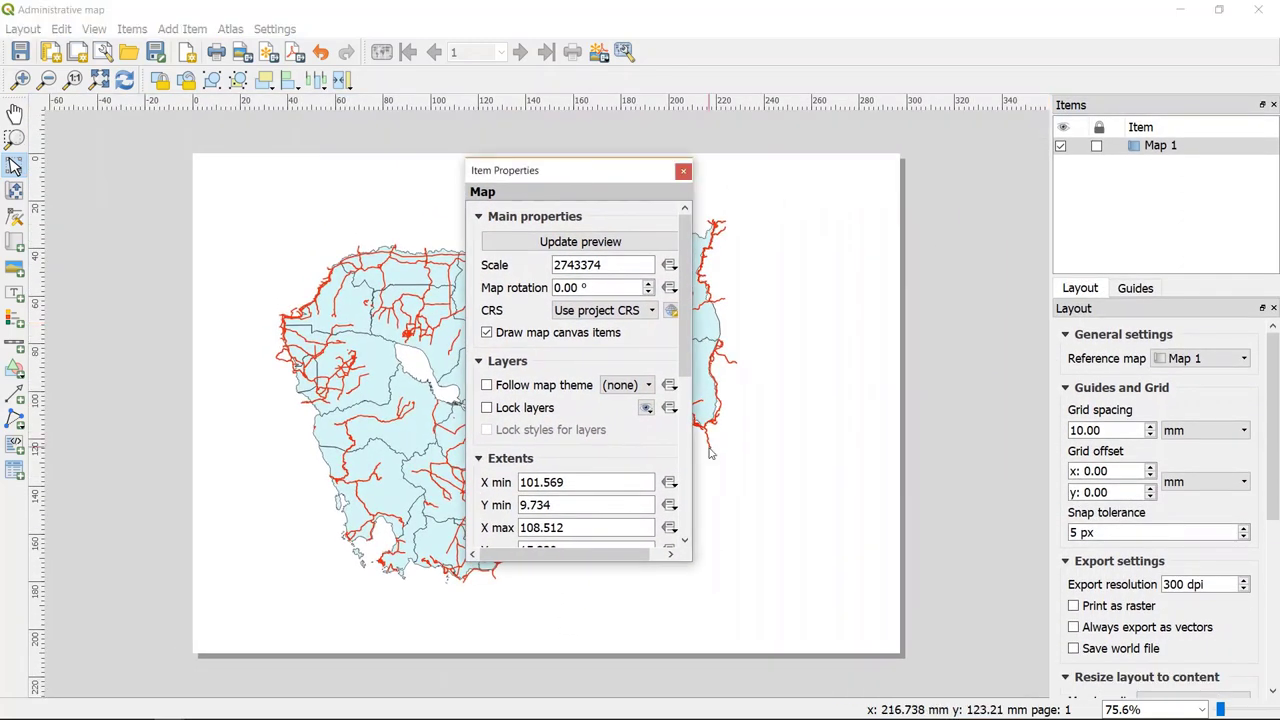
pyautogui.moveTo(691, 435); pyautogui.dragTo(843, 430)
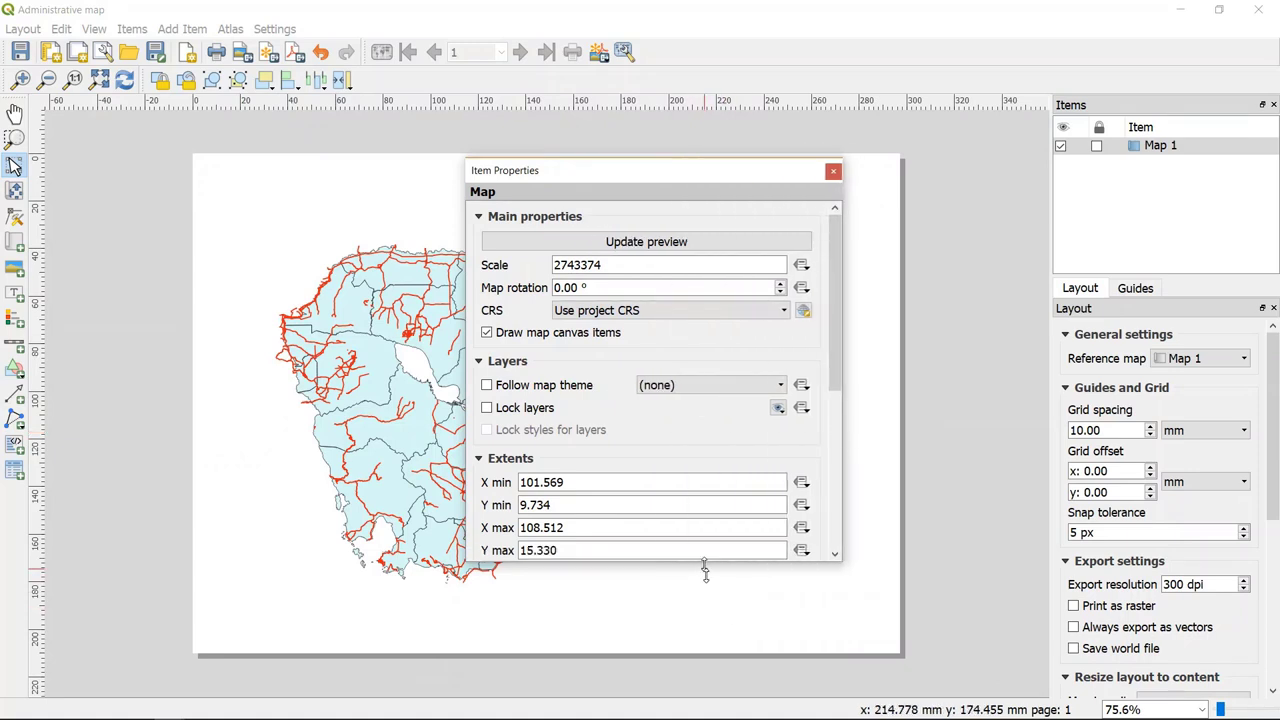
pyautogui.moveTo(705, 568); pyautogui.dragTo(708, 683)
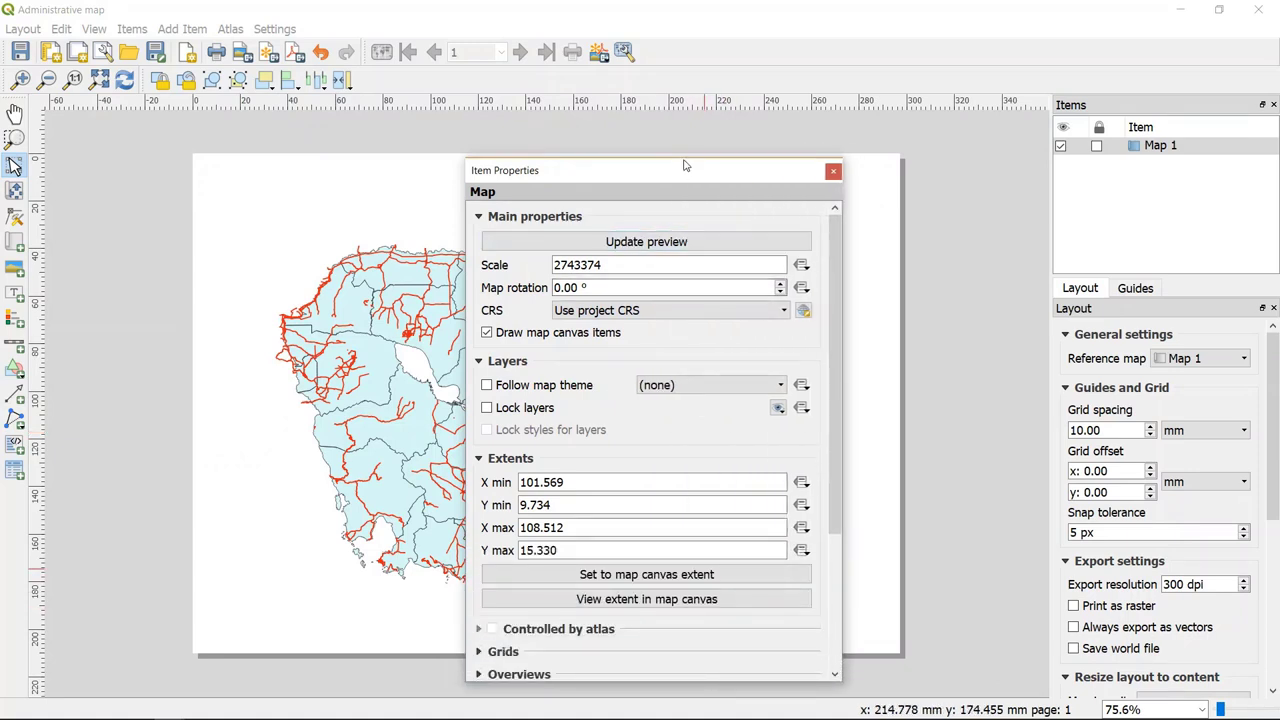